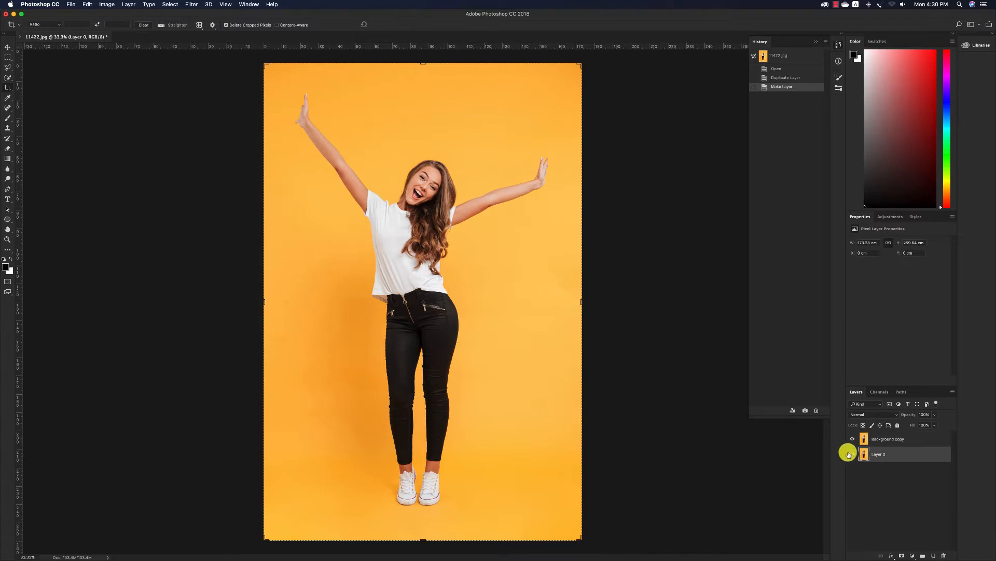
# Hide Layer 0 and sample the orange backdrop above the woman on the Background copy layer with the Magic Wand
pyautogui.click(853, 454)
pyautogui.click(891, 436)
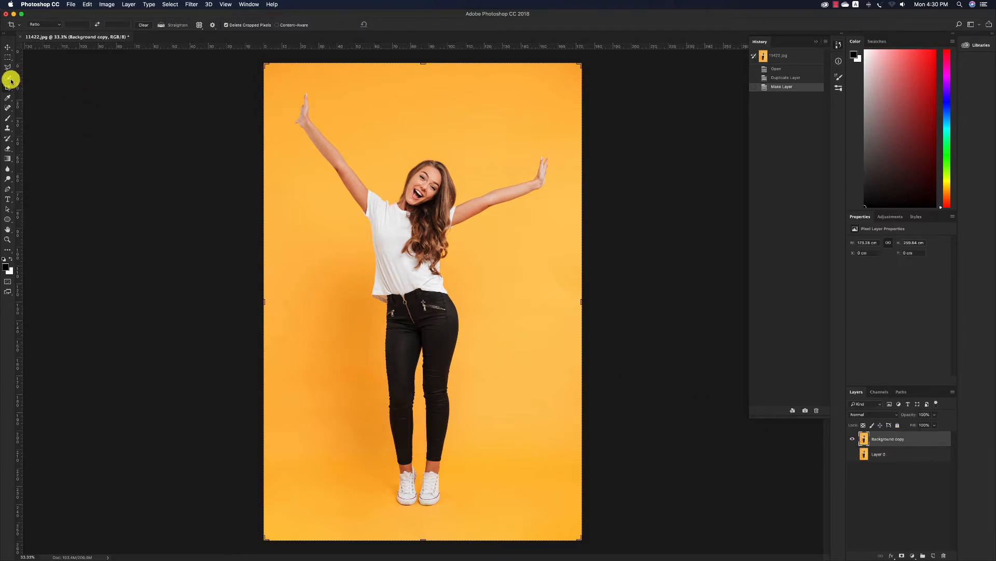
pyautogui.moveTo(8, 78); pyautogui.dragTo(15, 83)
pyautogui.click(46, 84)
pyautogui.click(384, 109)
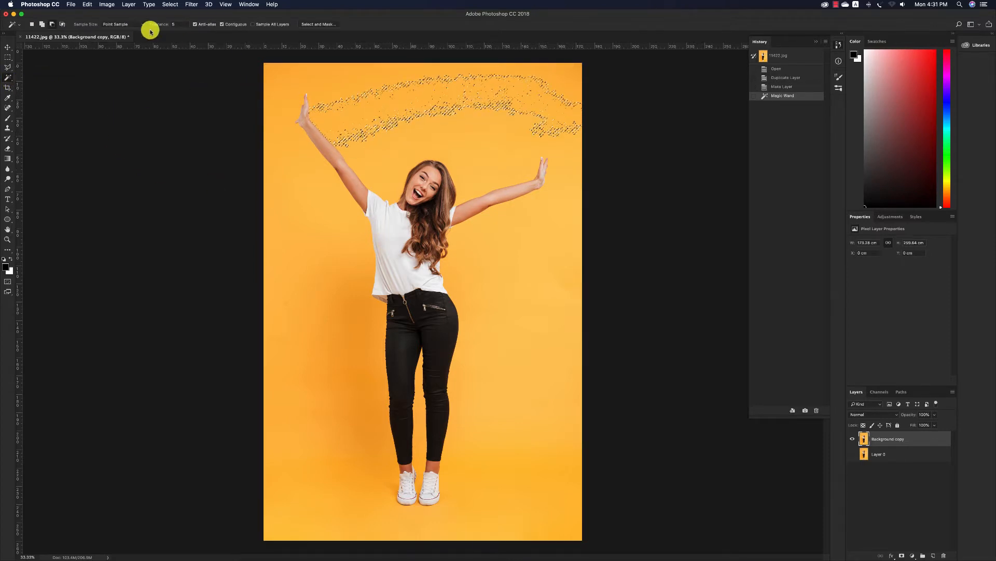
# Set the Magic Wand tolerance to 50 and select the whole orange backdrop, adding the remaining areas to the selection
pyautogui.click(194, 24)
pyautogui.click(178, 24)
pyautogui.write('0')
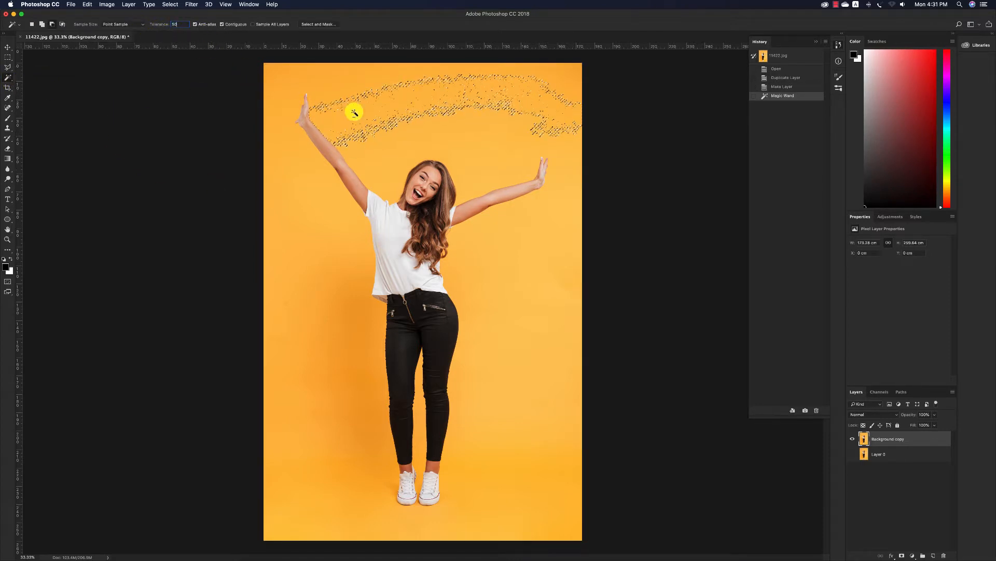
pyautogui.click(387, 109)
pyautogui.click(558, 185)
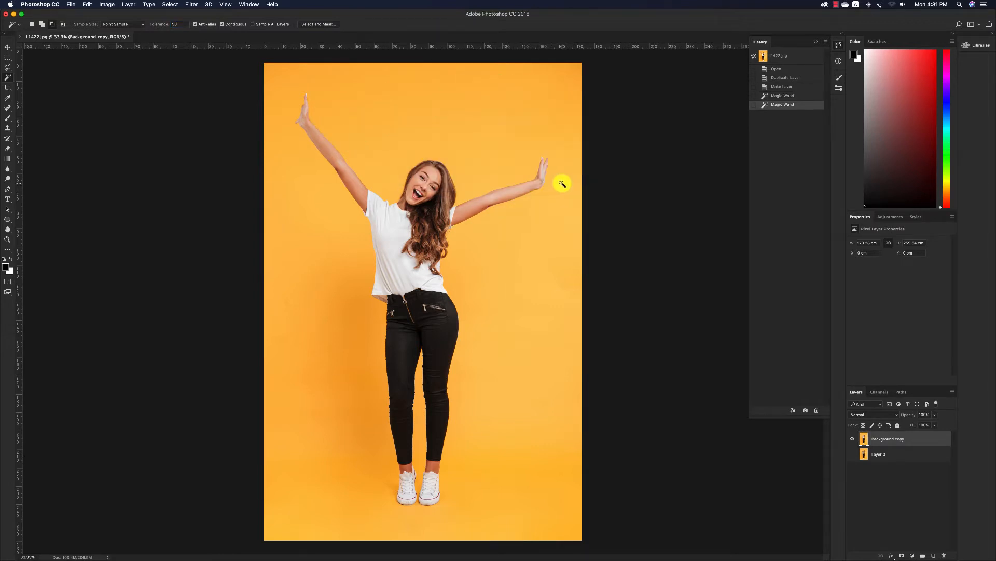
pyautogui.click(42, 24)
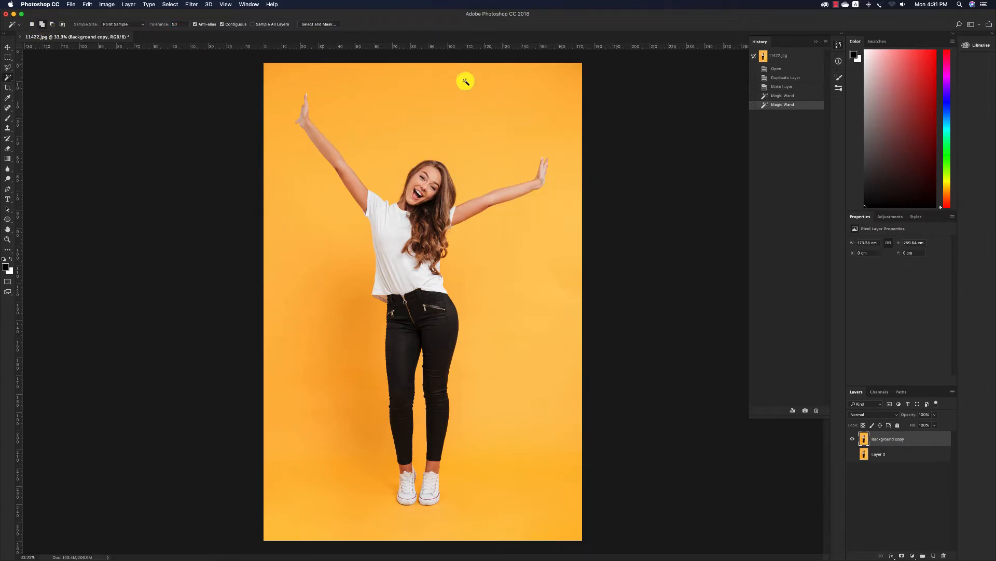
pyautogui.click(513, 88)
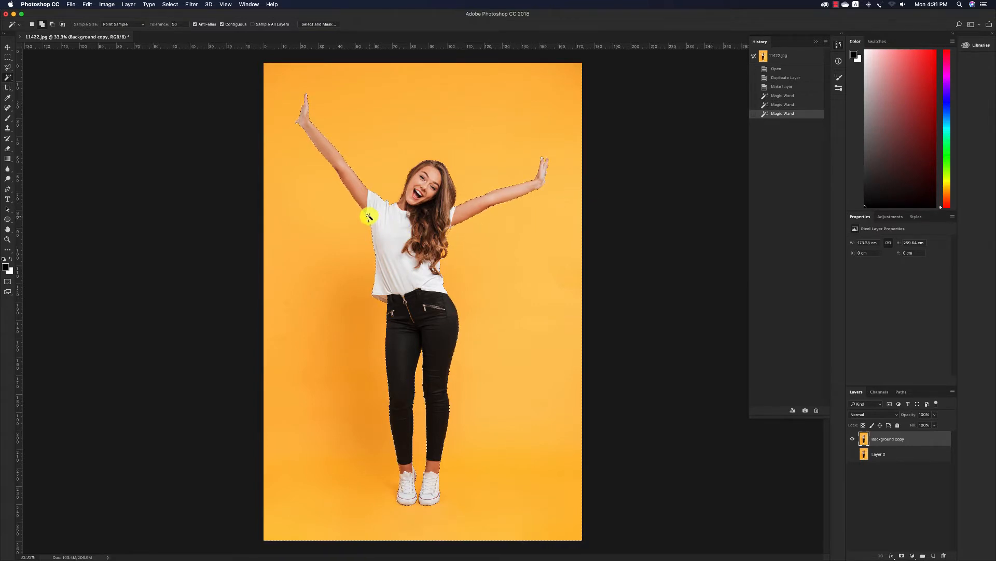
# Invert the backdrop selection to select the woman instead
pyautogui.press('z')
pyautogui.moveTo(314, 107); pyautogui.dragTo(337, 158)
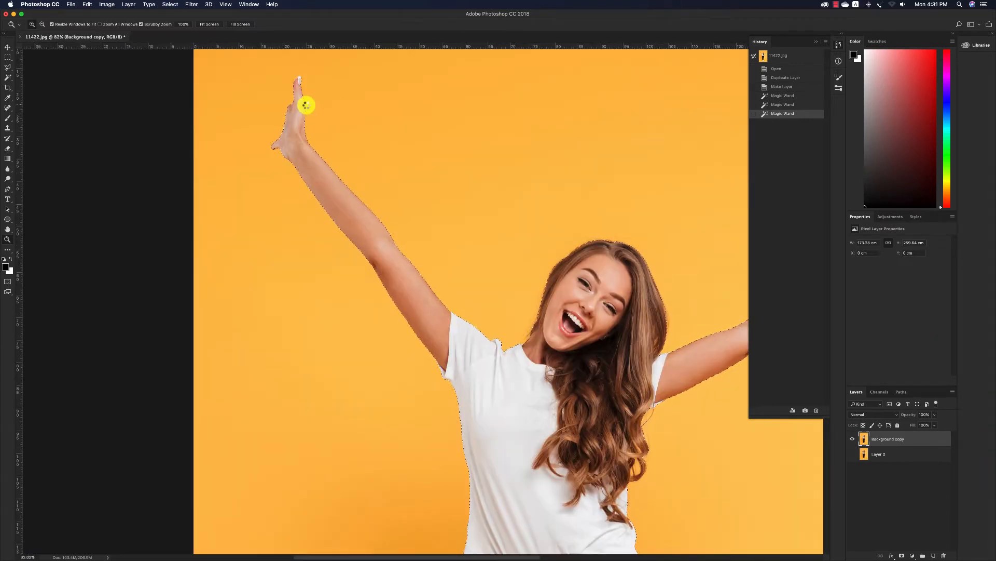
pyautogui.press('super+shift+i')
# Open Select and Mask for the woman's selection, enable Smart Radius and set the red overlay opacity to about 62%
pyautogui.press('m')
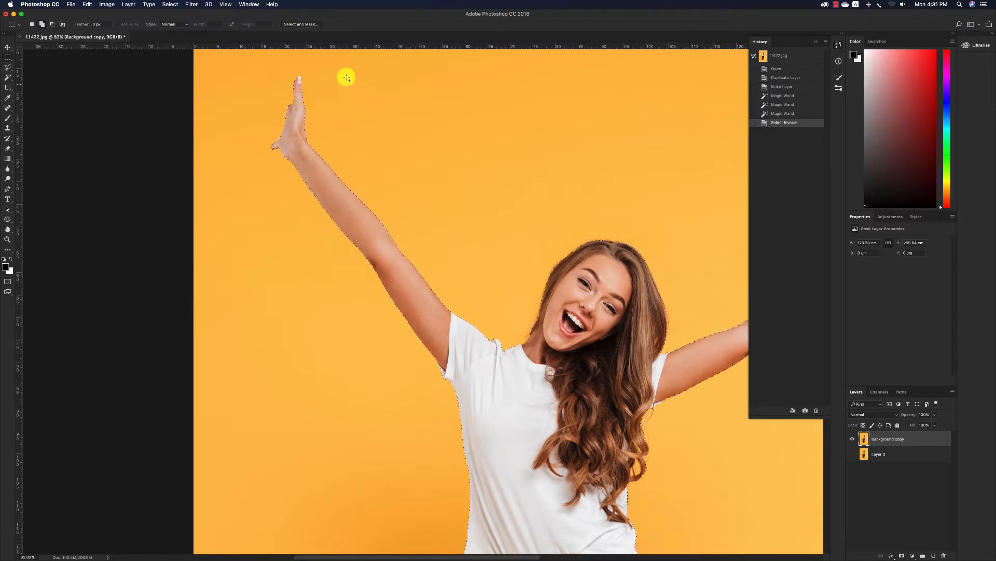
pyautogui.click(311, 25)
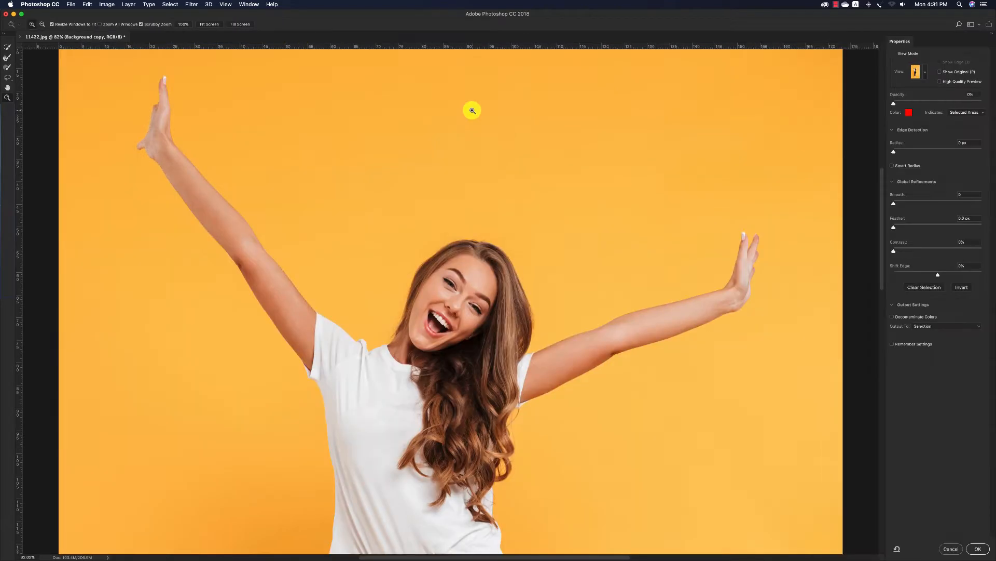
pyautogui.click(909, 112)
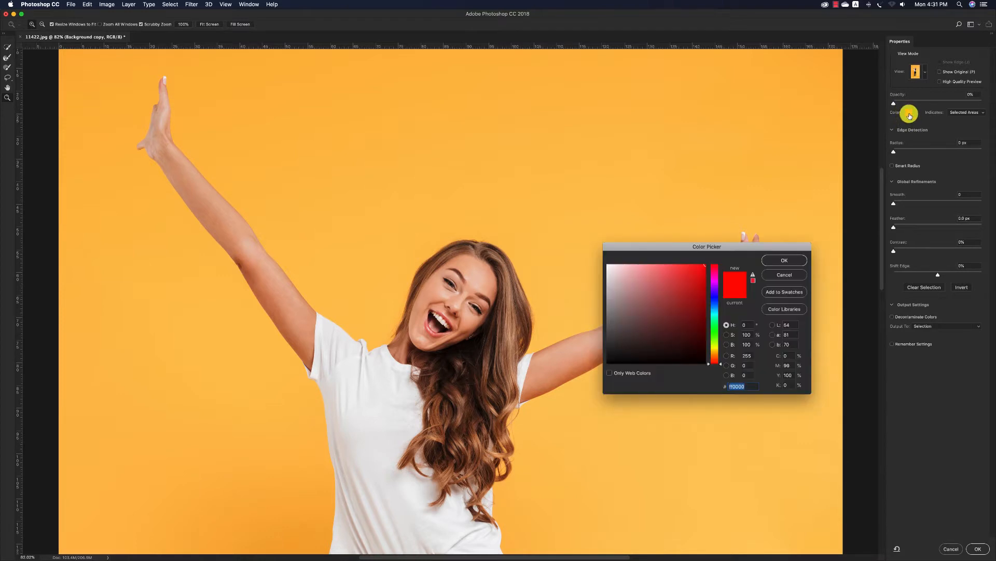
pyautogui.click(785, 273)
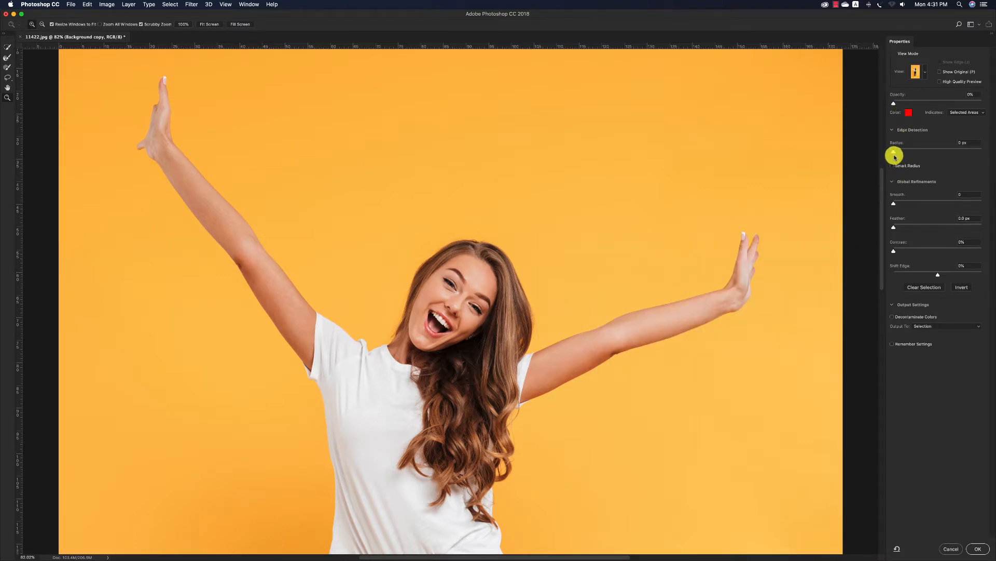
pyautogui.click(899, 164)
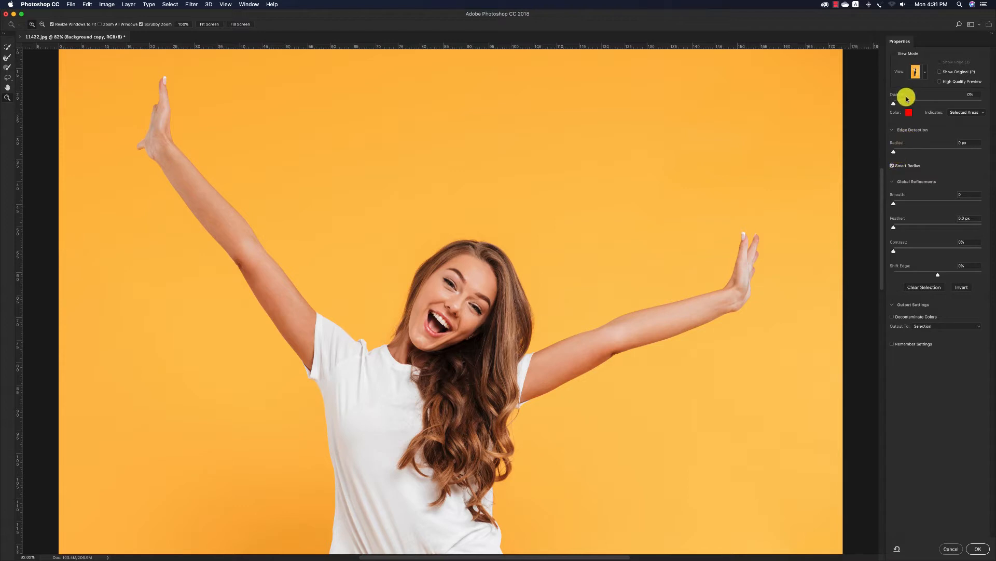
pyautogui.moveTo(906, 103); pyautogui.dragTo(933, 104)
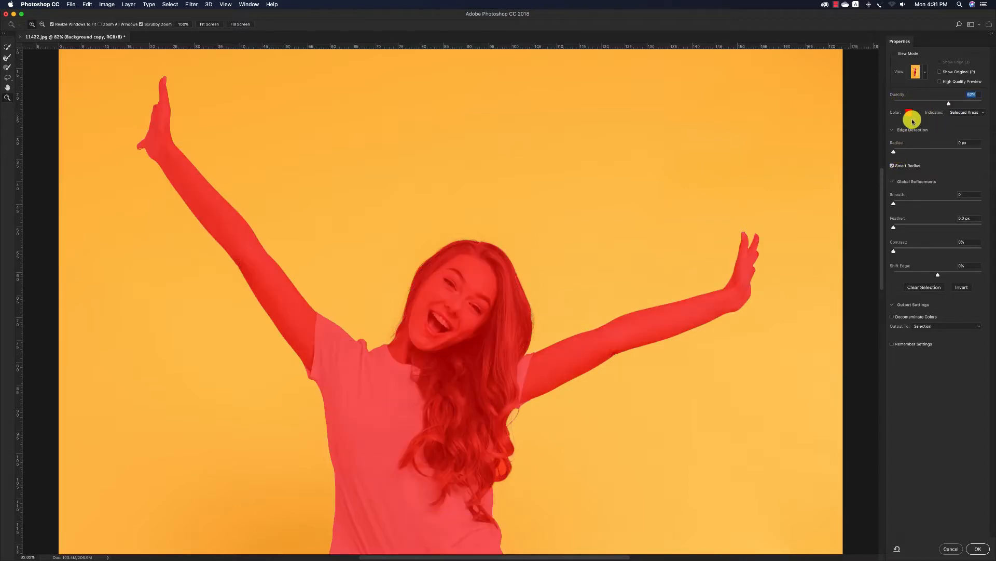
# Try refining the hair outline with a 2 px edge radius and the Refine Edge Brush, and undo the applied refinement
pyautogui.click(971, 141)
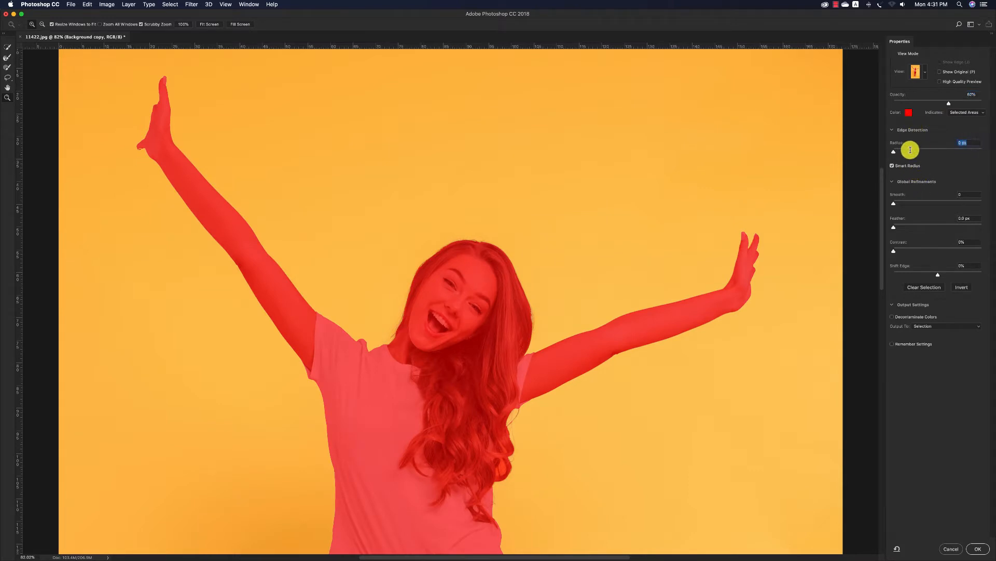
pyautogui.write('2')
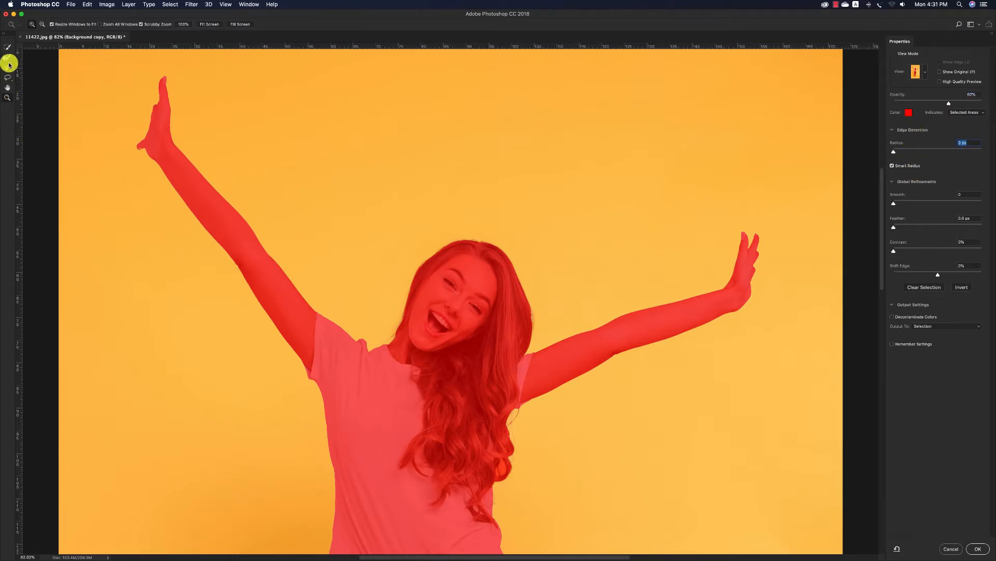
pyautogui.click(7, 57)
pyautogui.moveTo(466, 265); pyautogui.dragTo(542, 315)
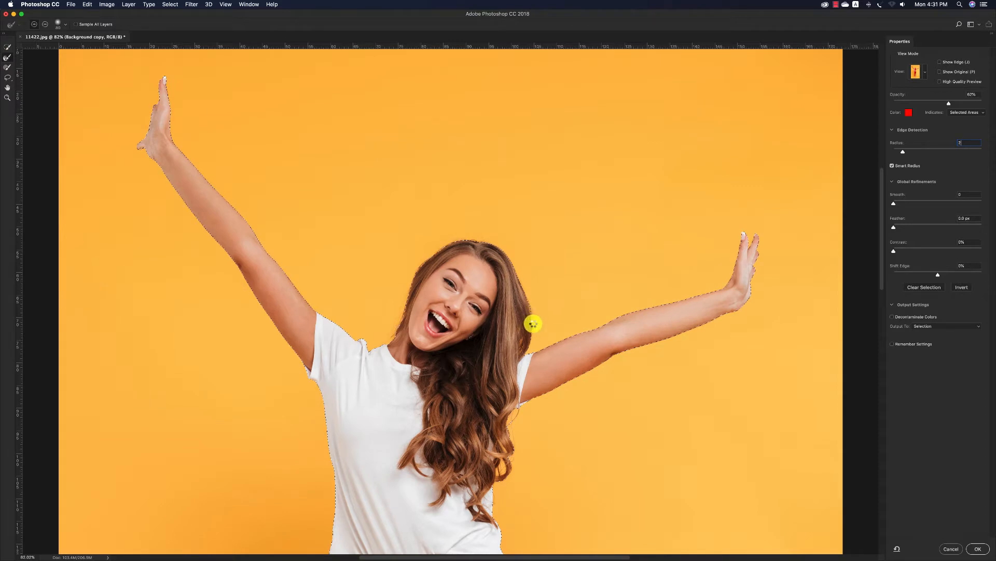
pyautogui.moveTo(539, 324); pyautogui.dragTo(553, 326)
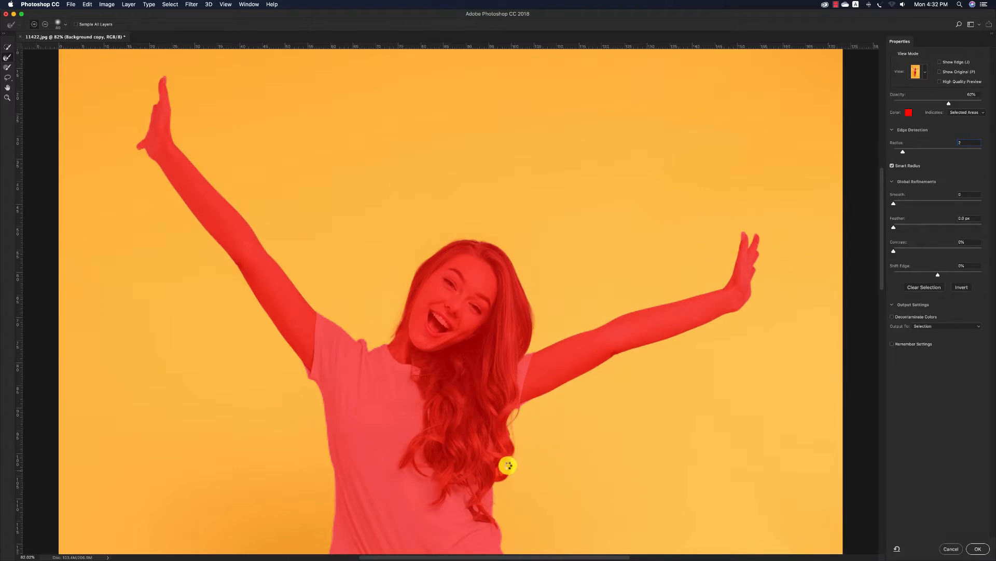
pyautogui.click(978, 549)
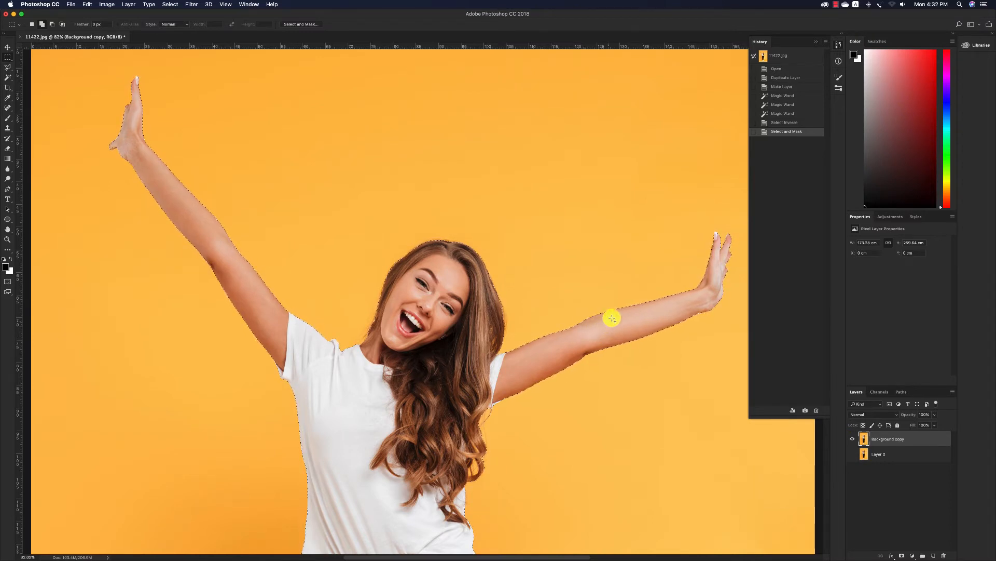
pyautogui.press('super+z')
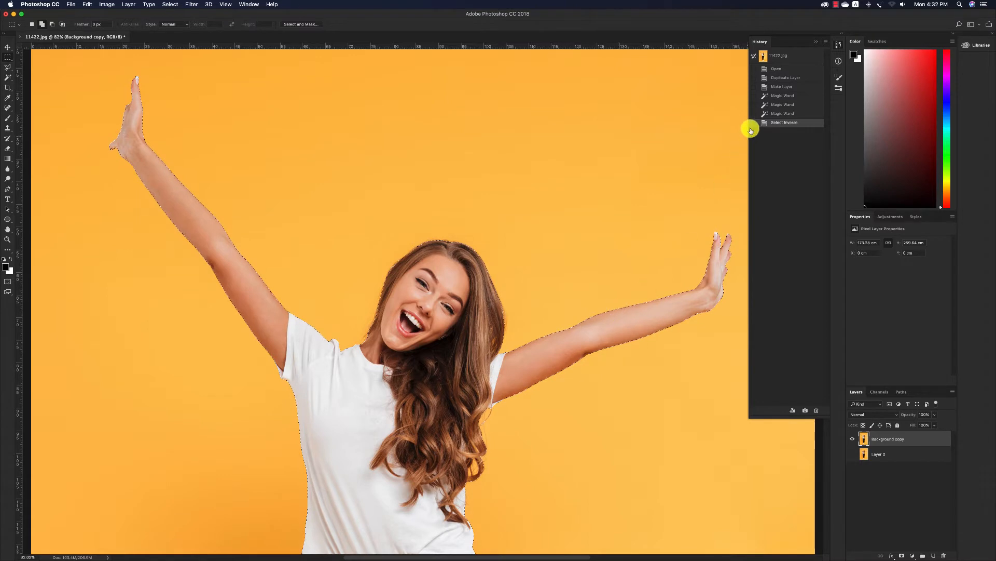
# Output the woman's selection from Select and Mask as New Layer with Layer Mask and apply the mask to that layer
pyautogui.click(314, 24)
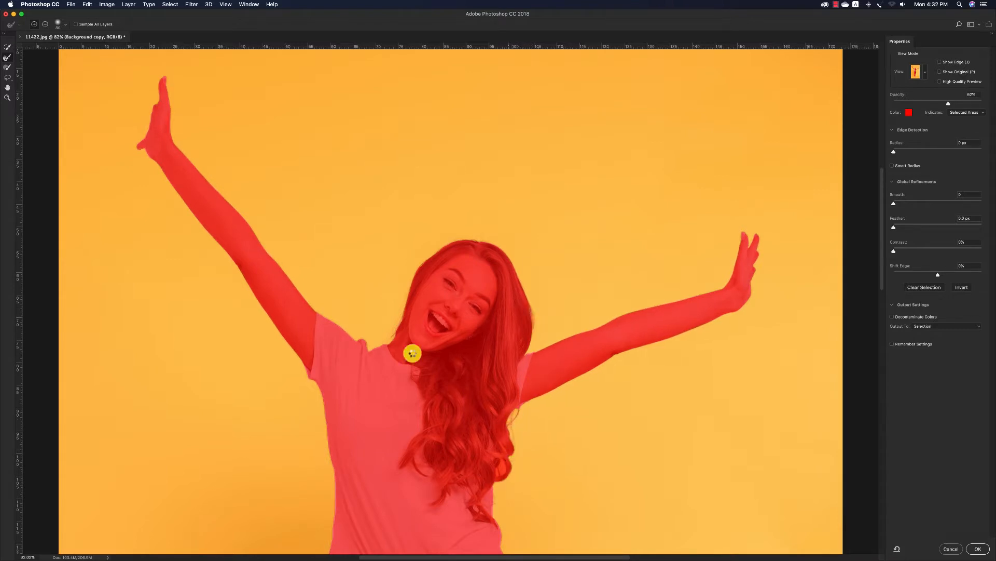
pyautogui.click(955, 325)
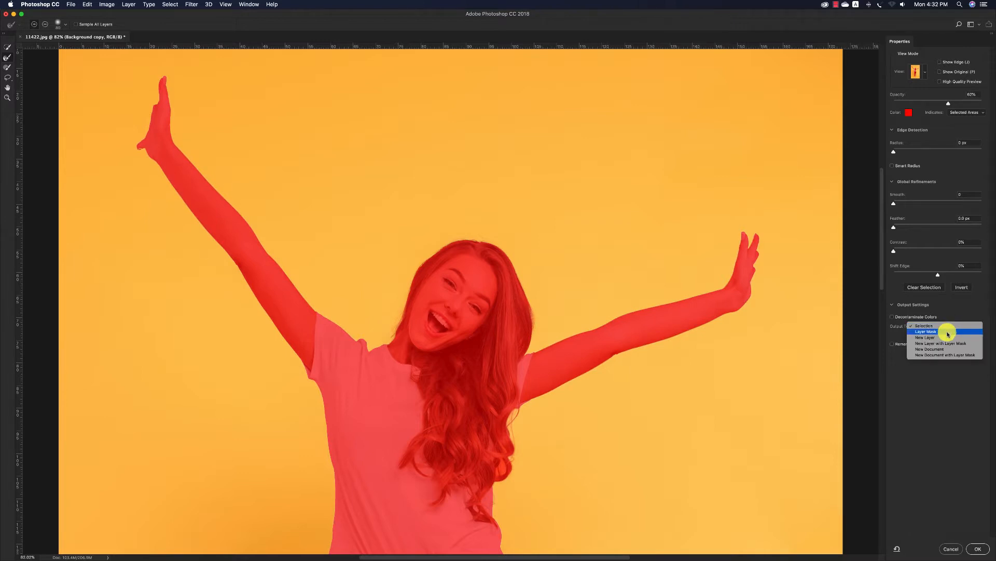
pyautogui.click(958, 343)
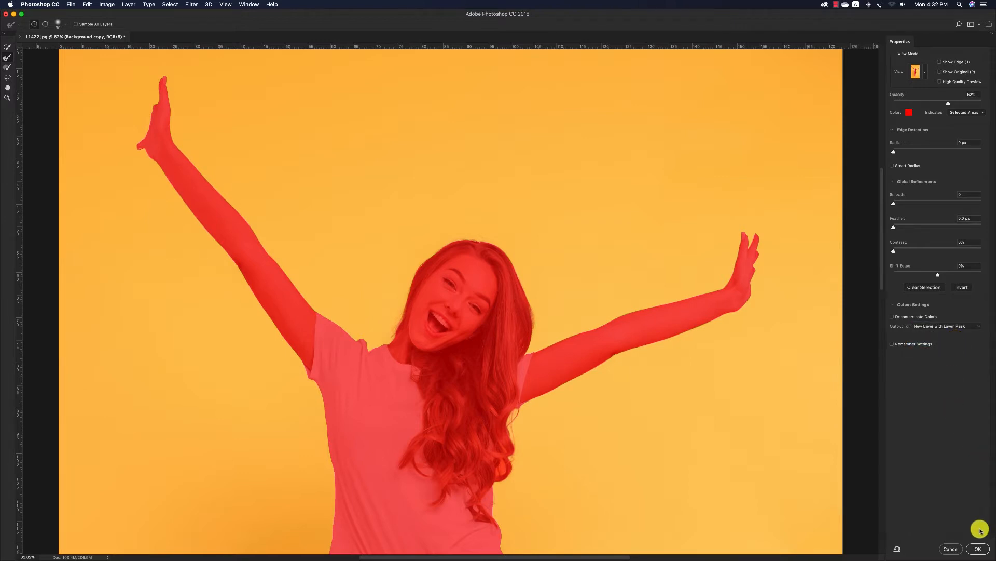
pyautogui.click(977, 548)
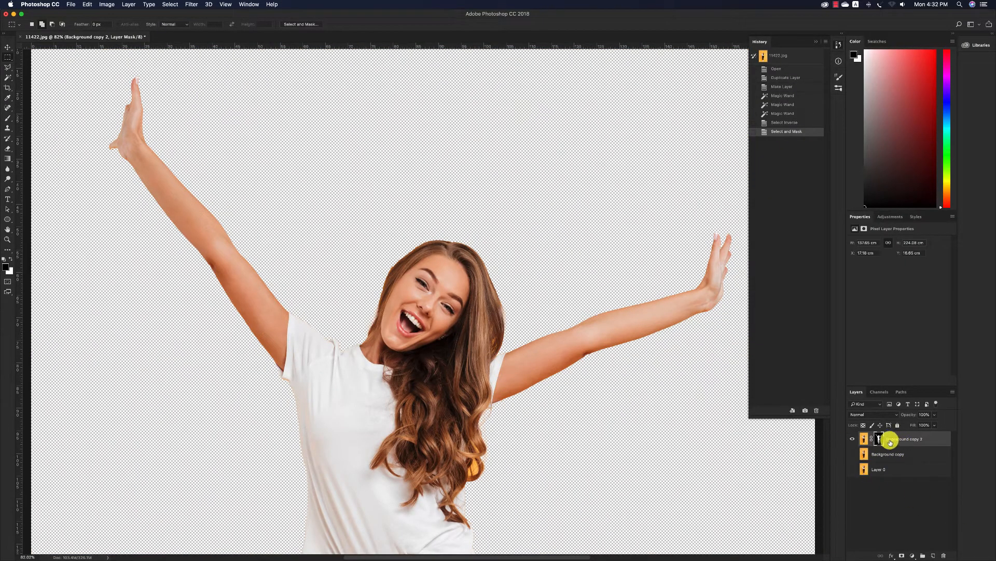
pyautogui.rightClick(879, 438)
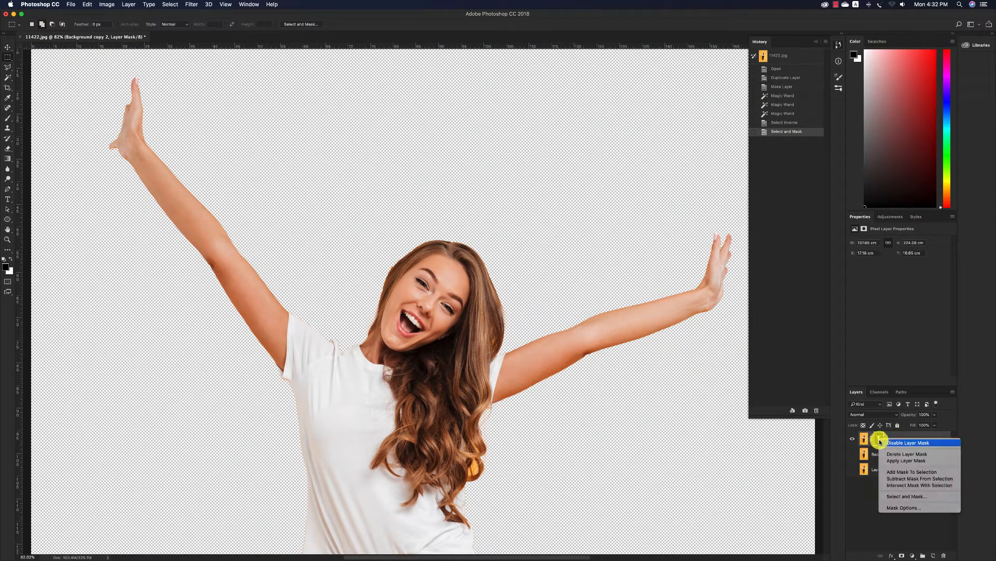
pyautogui.click(909, 462)
# Copy a vertical strip about 2.4 cm wide and 184 cm tall, from the woman's head to her shoes, onto a new layer
pyautogui.press('z')
pyautogui.keyDown('alt'); pyautogui.click(467, 304); pyautogui.keyUp('alt')
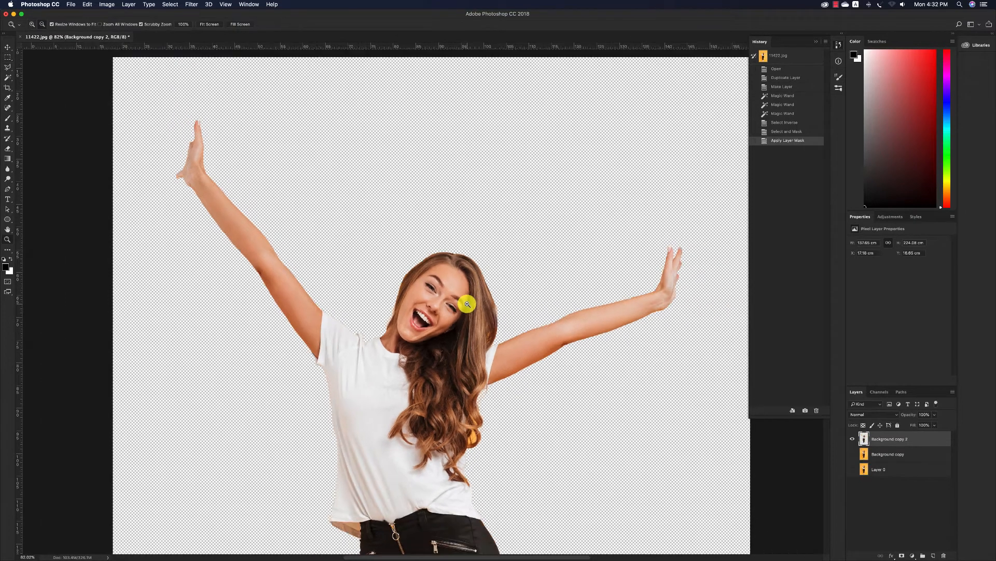
pyautogui.keyDown('alt'); pyautogui.click(466, 304); pyautogui.keyUp('alt')
pyautogui.press('v')
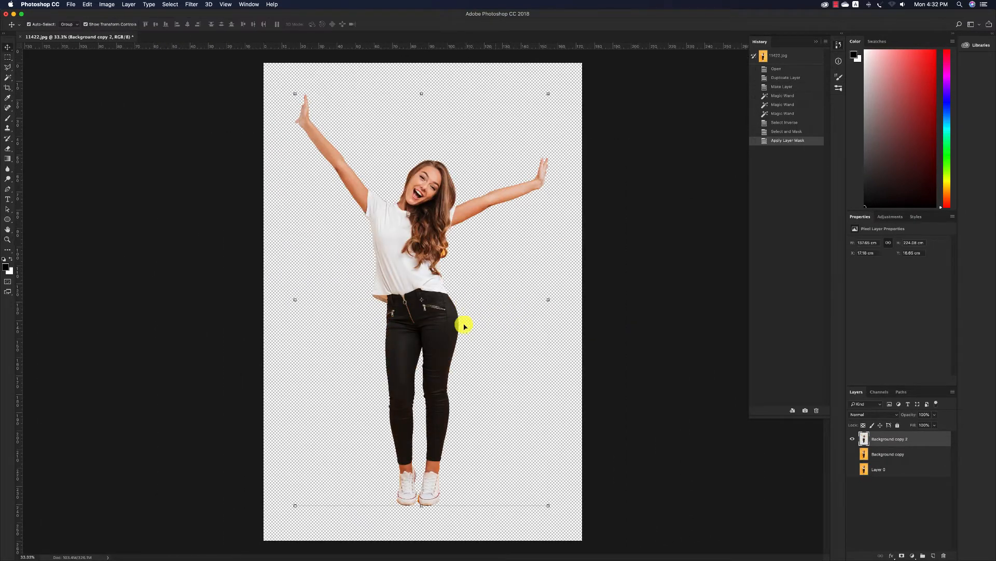
pyautogui.click(8, 57)
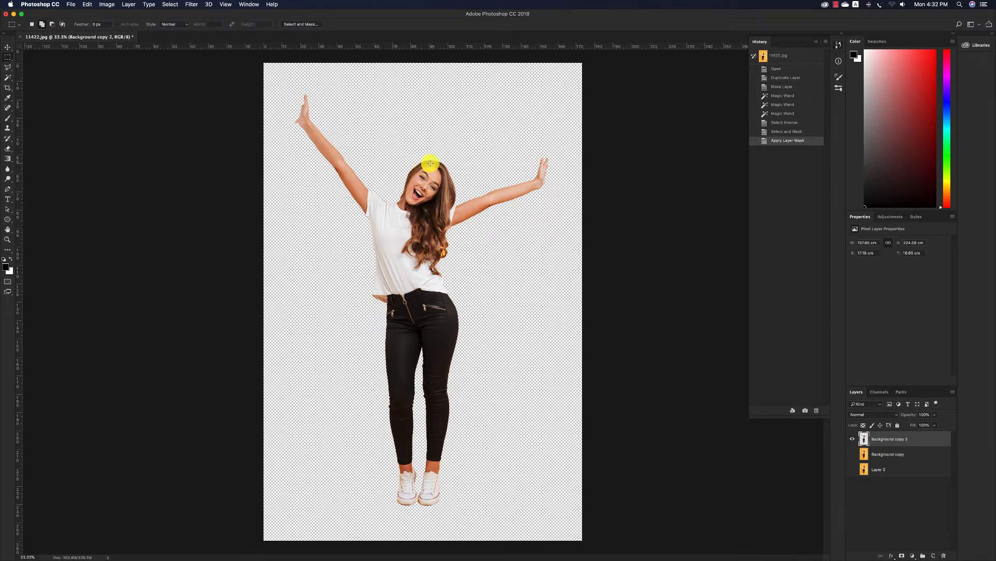
pyautogui.moveTo(431, 163); pyautogui.dragTo(435, 500)
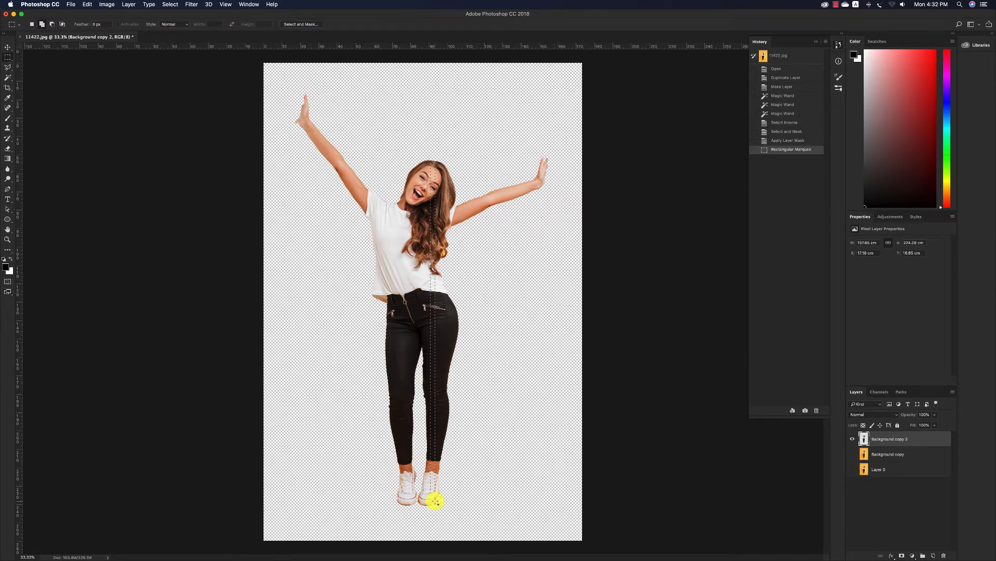
pyautogui.rightClick(437, 359)
pyautogui.click(491, 417)
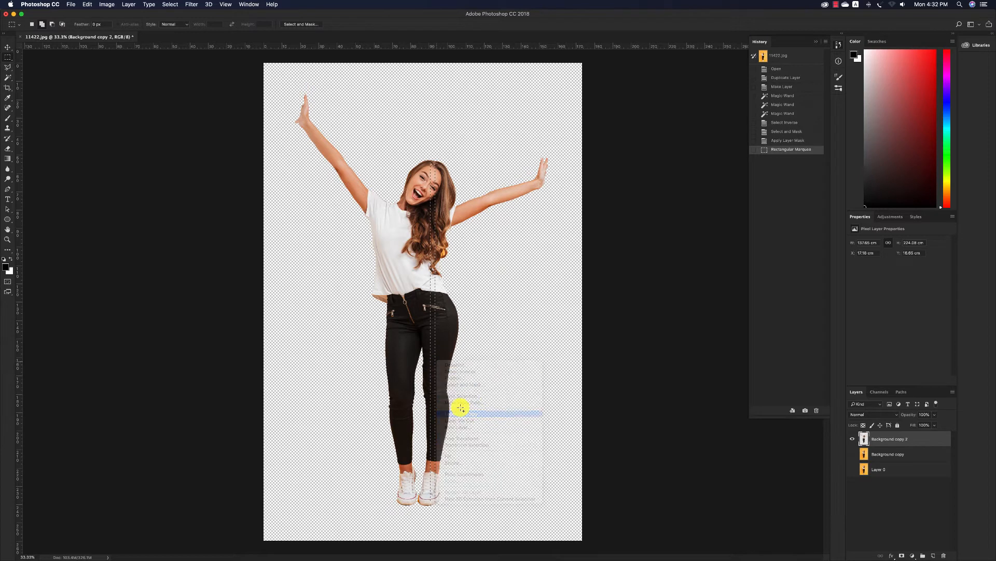
# Hide the Background copy 2 layer, leaving only the copied strip displayed with the Move tool active
pyautogui.press('v')
pyautogui.click(852, 454)
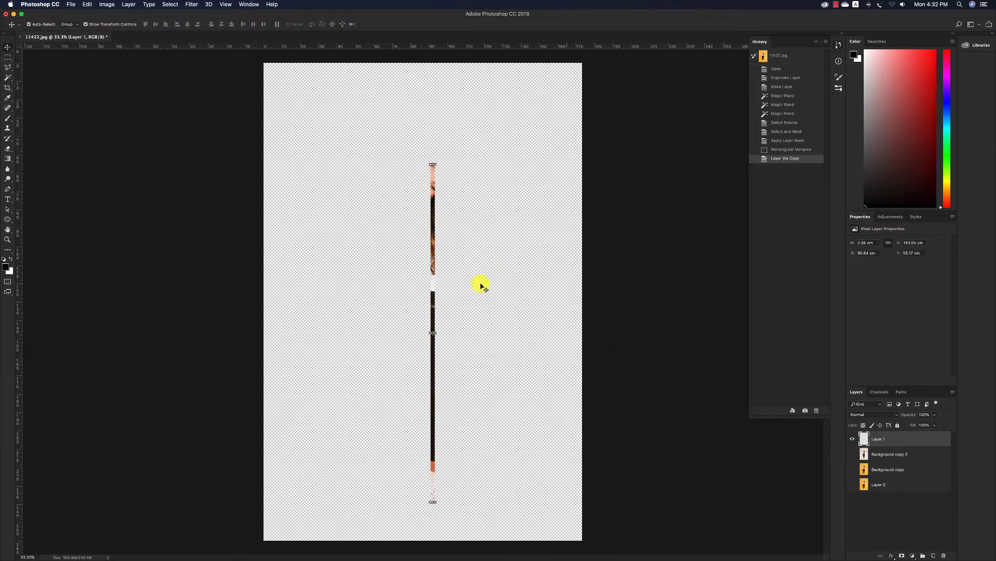
pyautogui.click(542, 280)
pyautogui.click(435, 260)
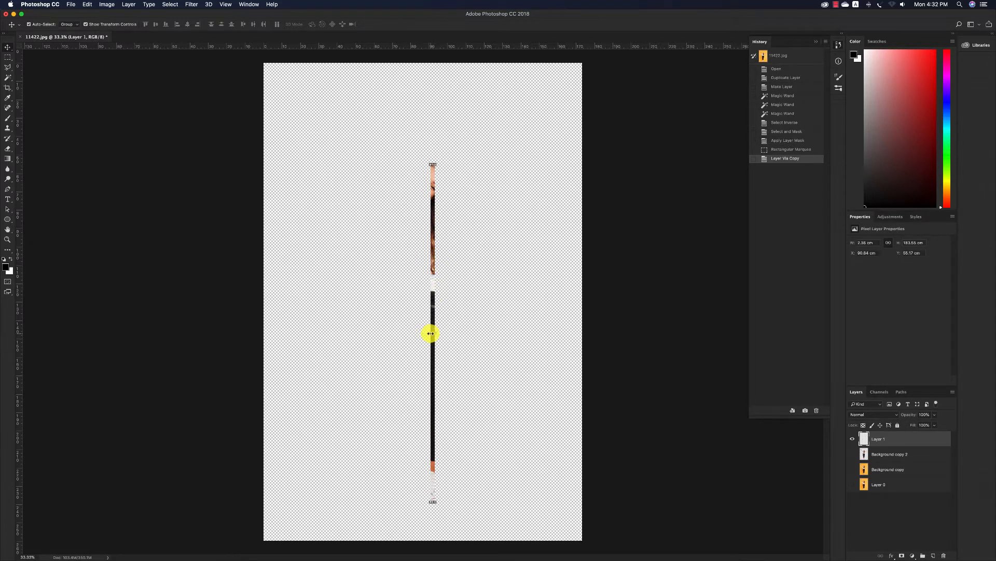
# Widen the canvas to 200 cm
pyautogui.click(107, 4)
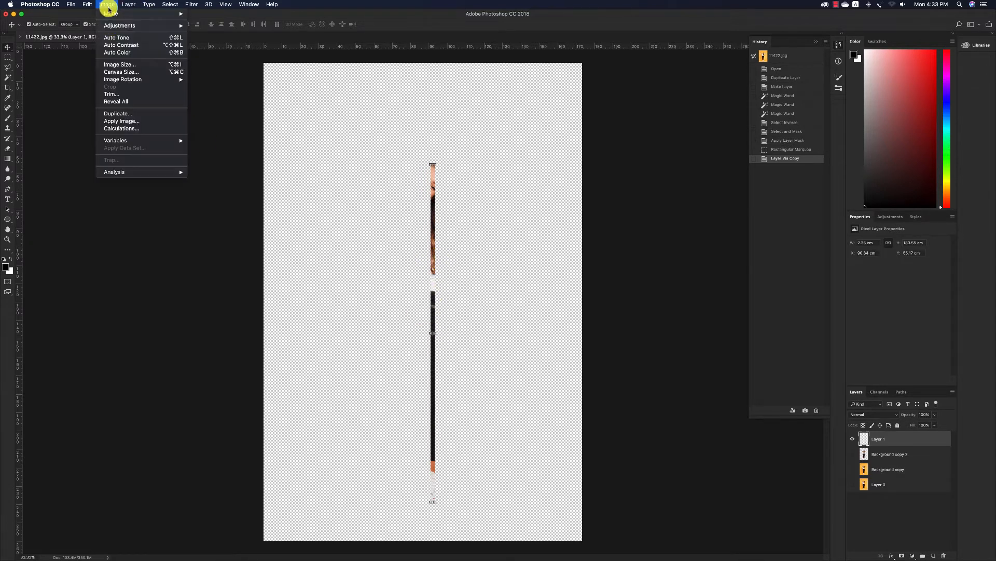
pyautogui.click(134, 73)
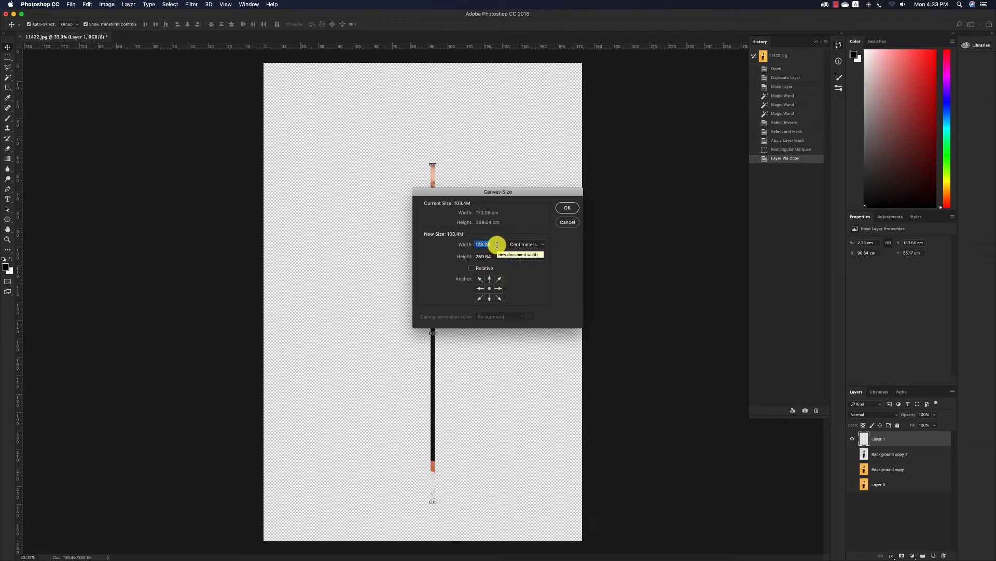
pyautogui.write('200')
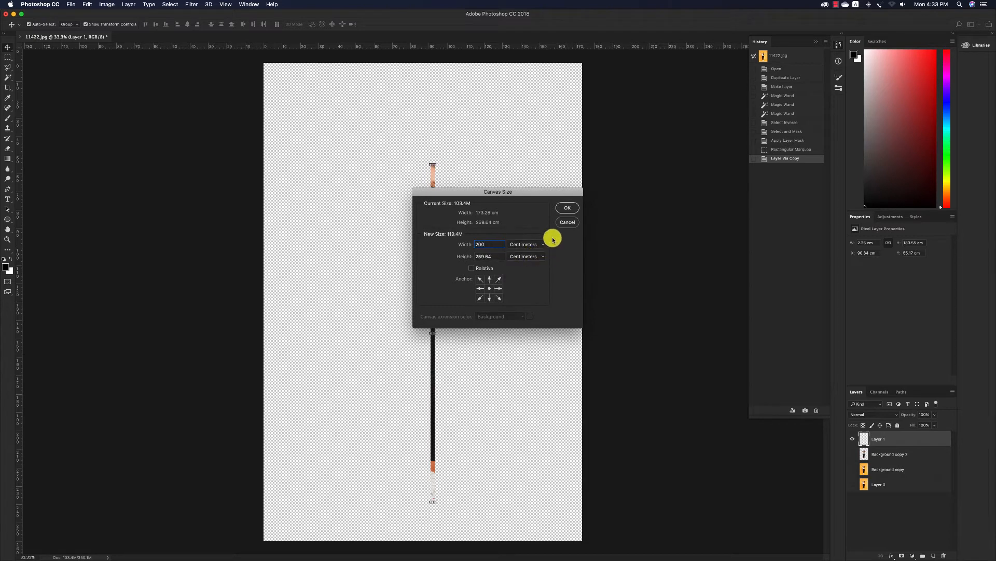
pyautogui.click(566, 208)
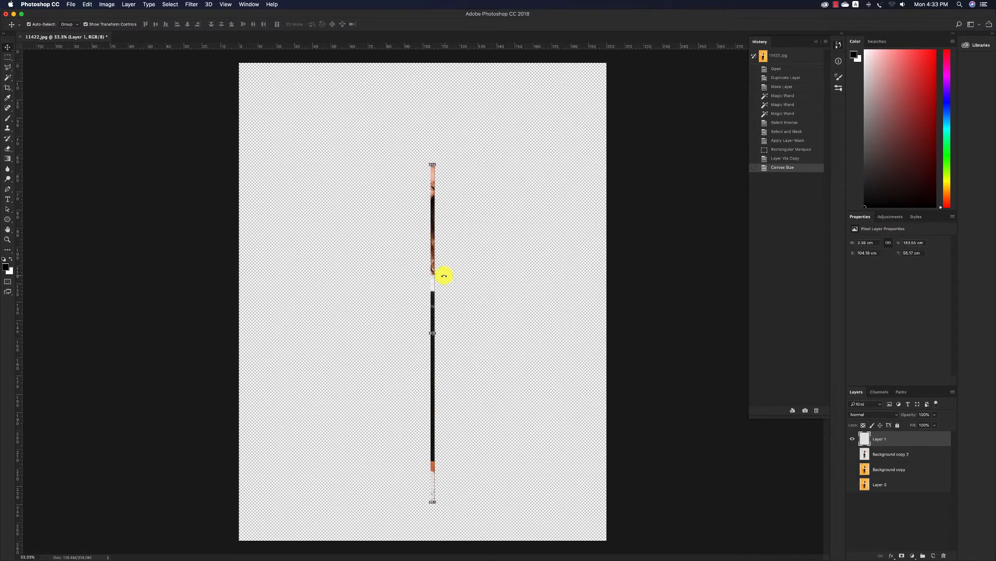
# Stretch the copied strip horizontally to about 204 cm, spanning the full canvas width, and align it with the canvas's upper edge
pyautogui.moveTo(438, 332); pyautogui.dragTo(611, 327)
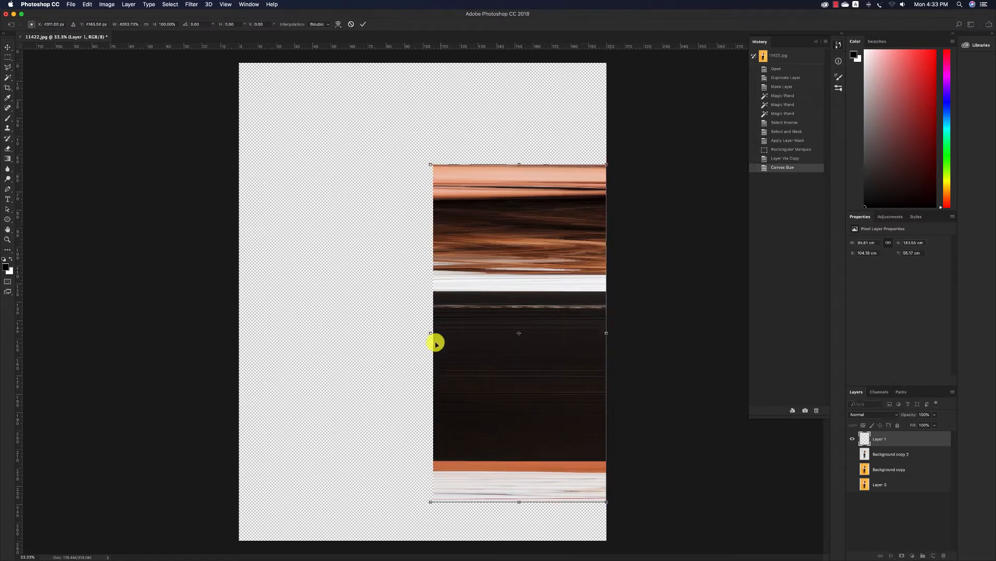
pyautogui.moveTo(431, 335); pyautogui.dragTo(234, 331)
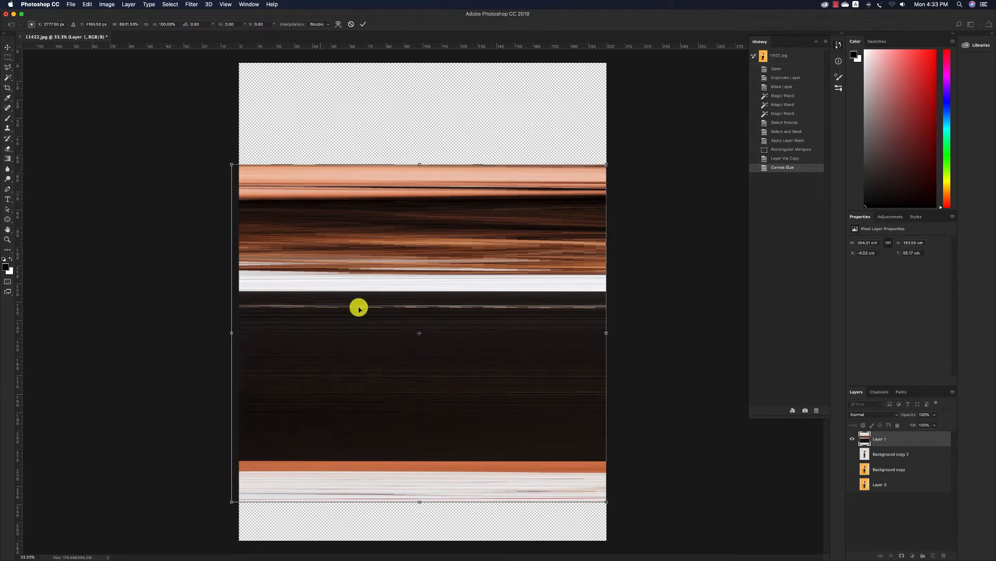
pyautogui.moveTo(453, 213); pyautogui.dragTo(451, 135)
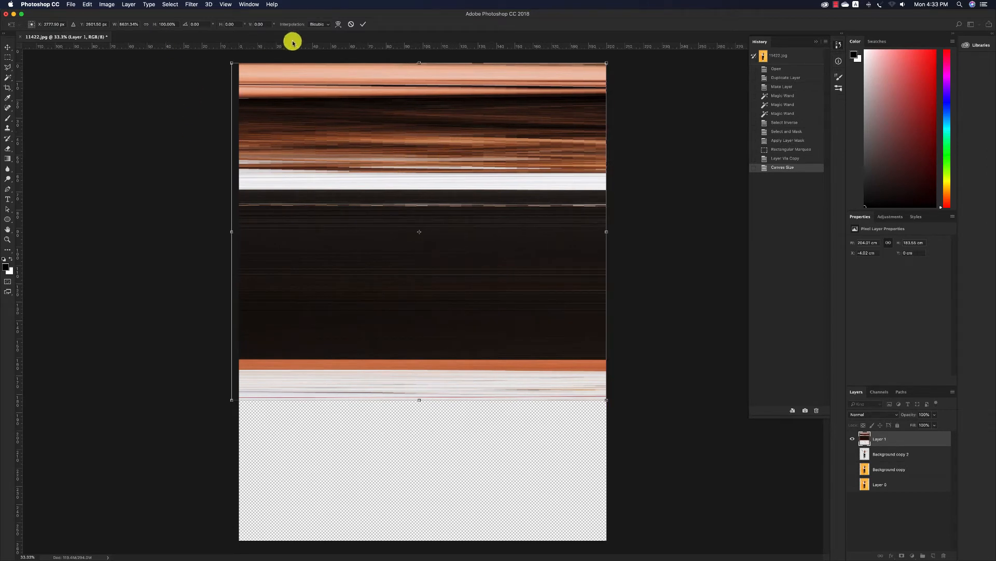
pyautogui.click(363, 24)
# Crop the image to the whole canvas to trim the stretched strip's overhang, leaving nothing selected
pyautogui.press('super+a')
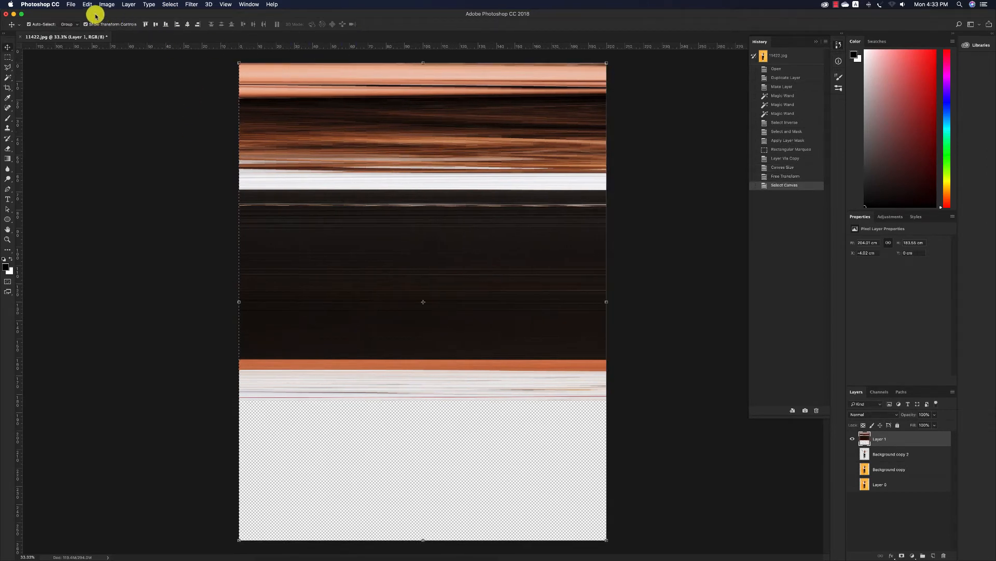
pyautogui.click(107, 4)
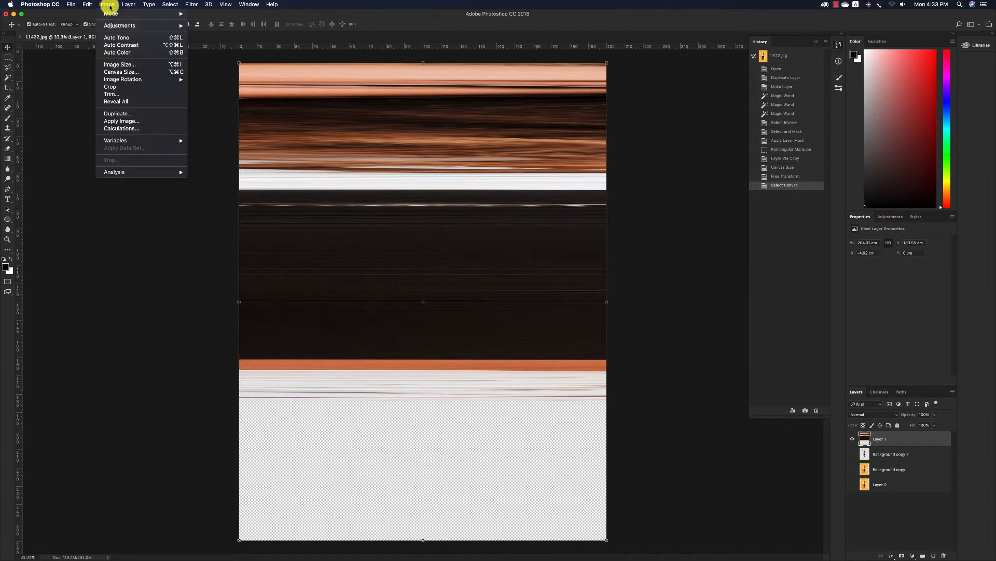
pyautogui.click(135, 88)
pyautogui.press('super+d')
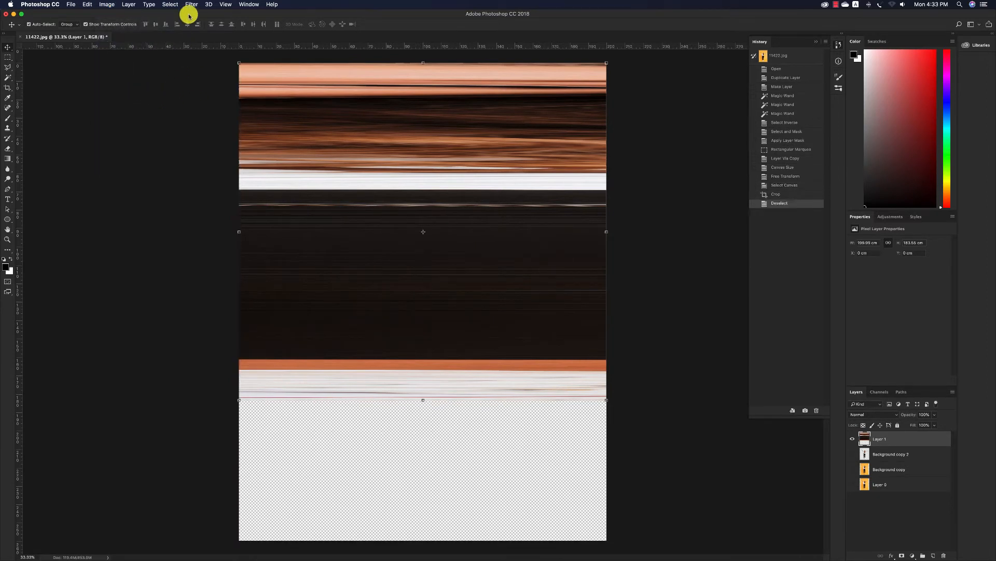
# Apply the Polar Coordinates filter to the stretched strip with the Rectangular to Polar option
pyautogui.click(191, 5)
pyautogui.moveTo(263, 151)
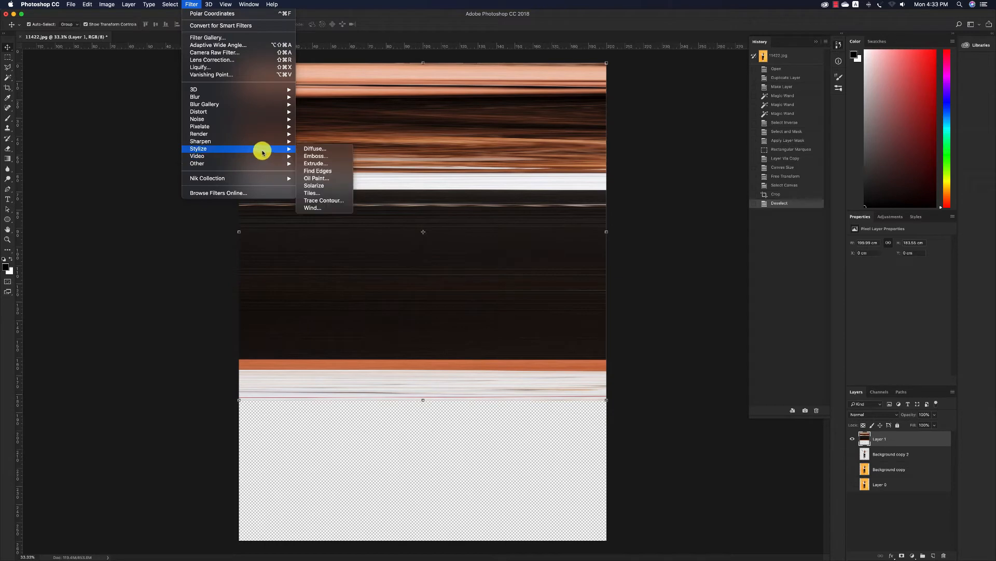
pyautogui.moveTo(252, 112)
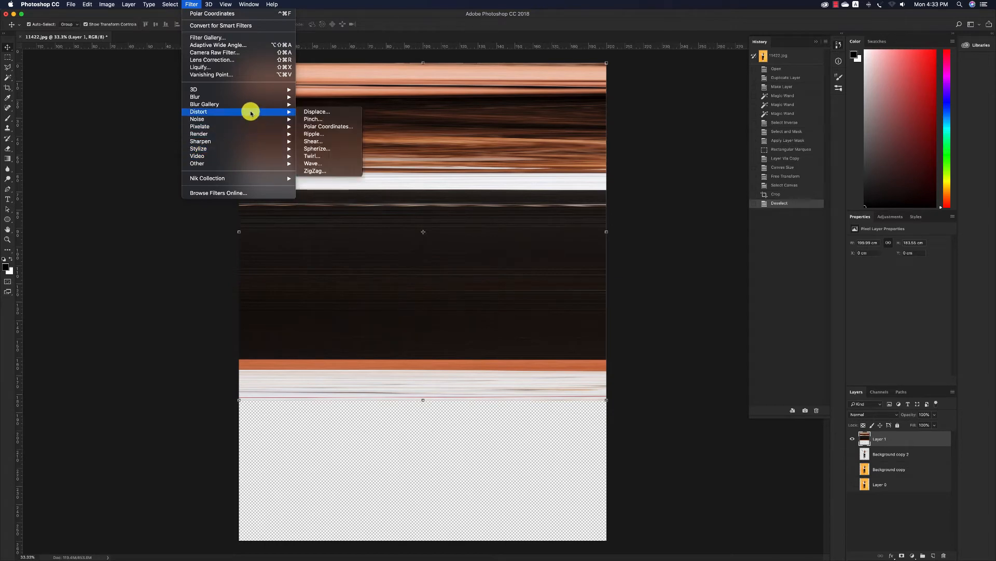
pyautogui.click(312, 126)
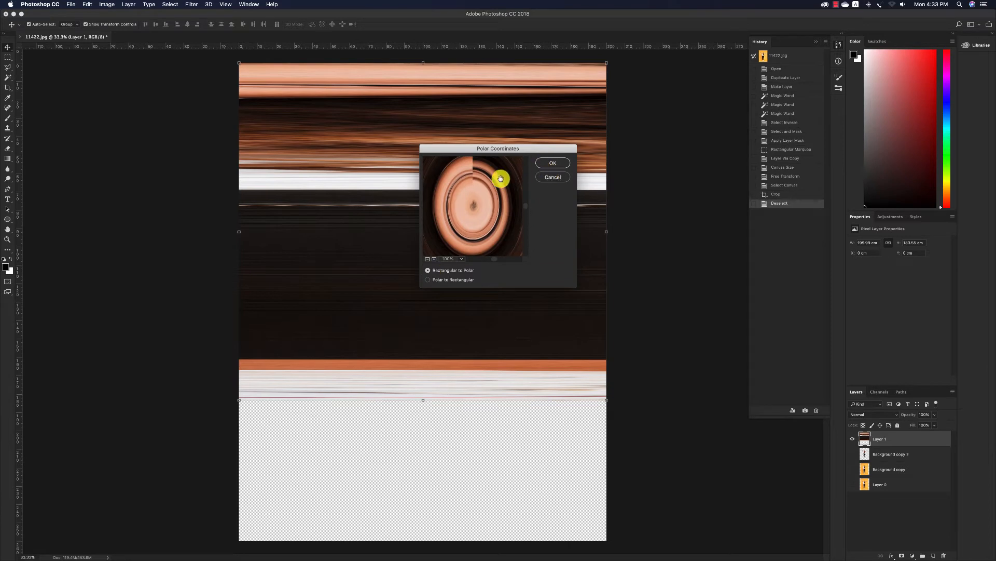
pyautogui.moveTo(501, 178); pyautogui.dragTo(478, 191)
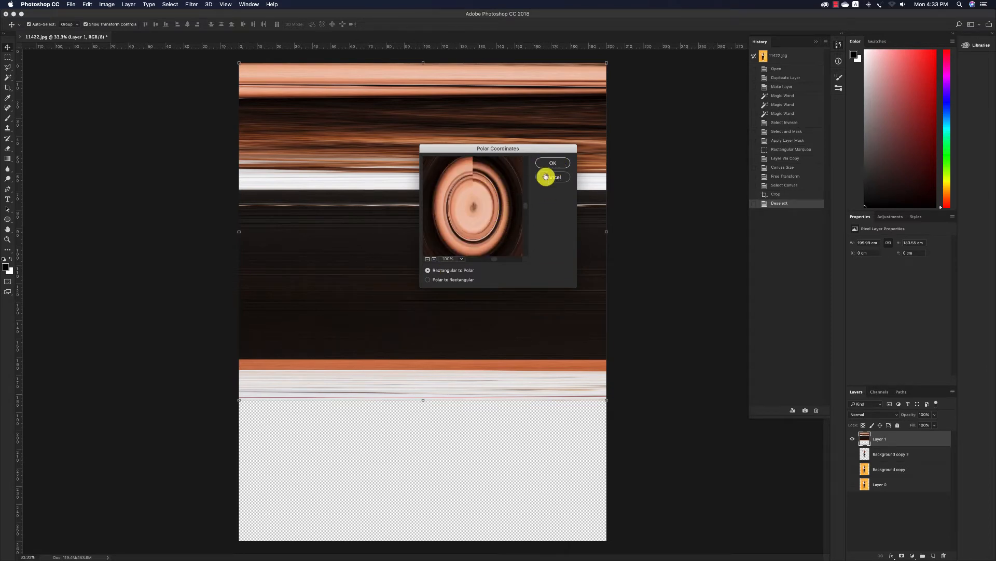
pyautogui.click(451, 280)
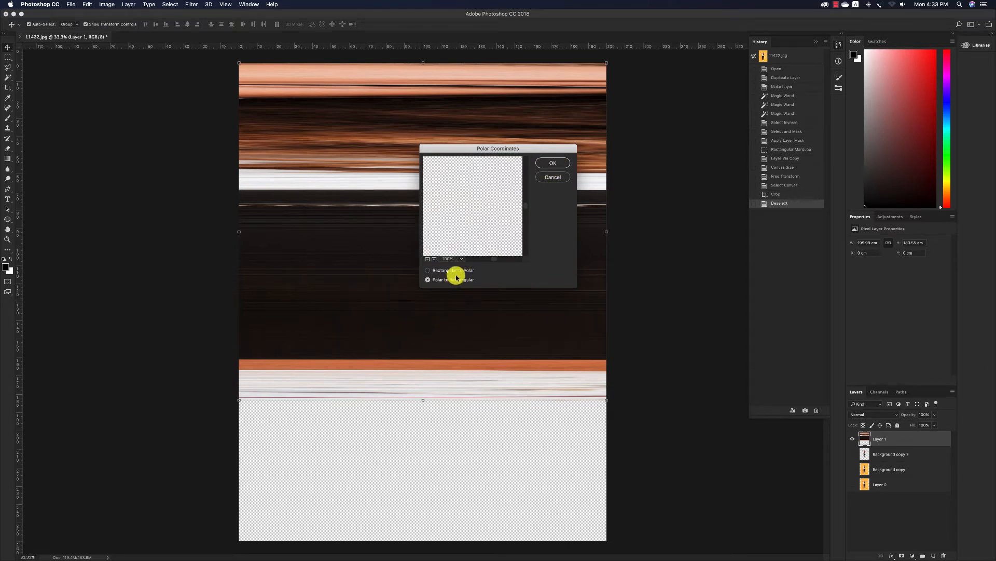
pyautogui.click(459, 270)
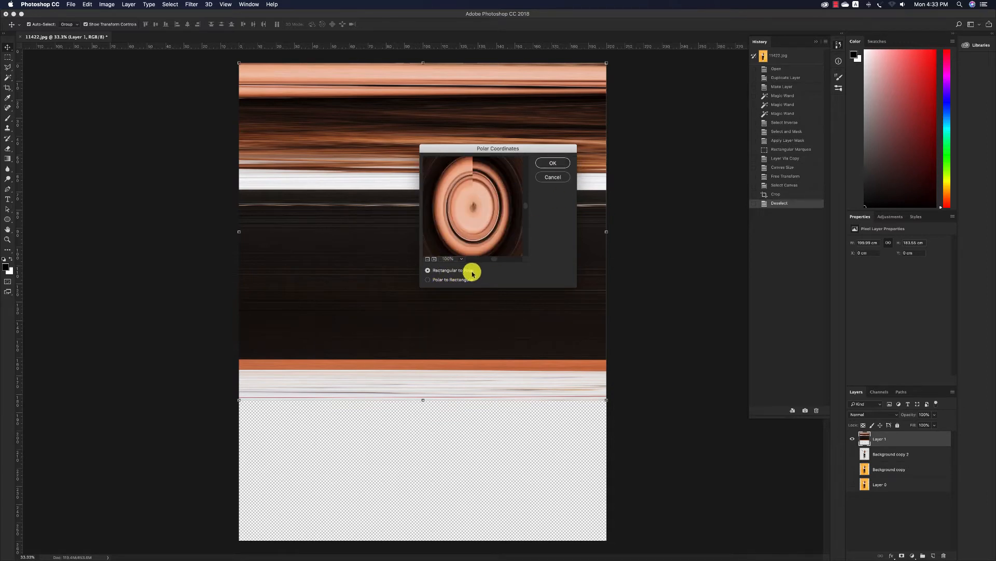
pyautogui.click(553, 164)
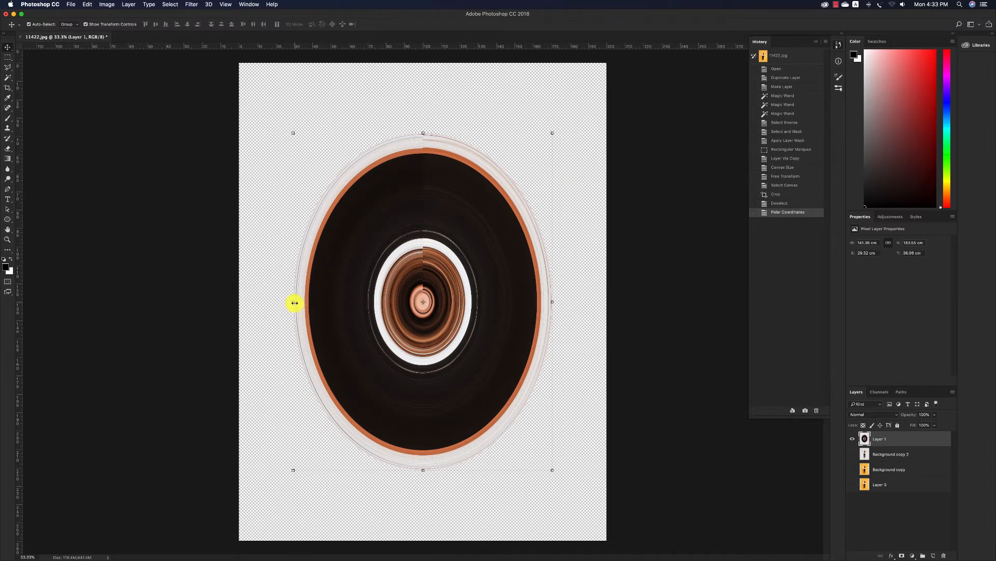
# Widen the oval of Layer 1 on both sides into a nearly round disc about 189 cm wide
pyautogui.moveTo(294, 303); pyautogui.dragTo(239, 303)
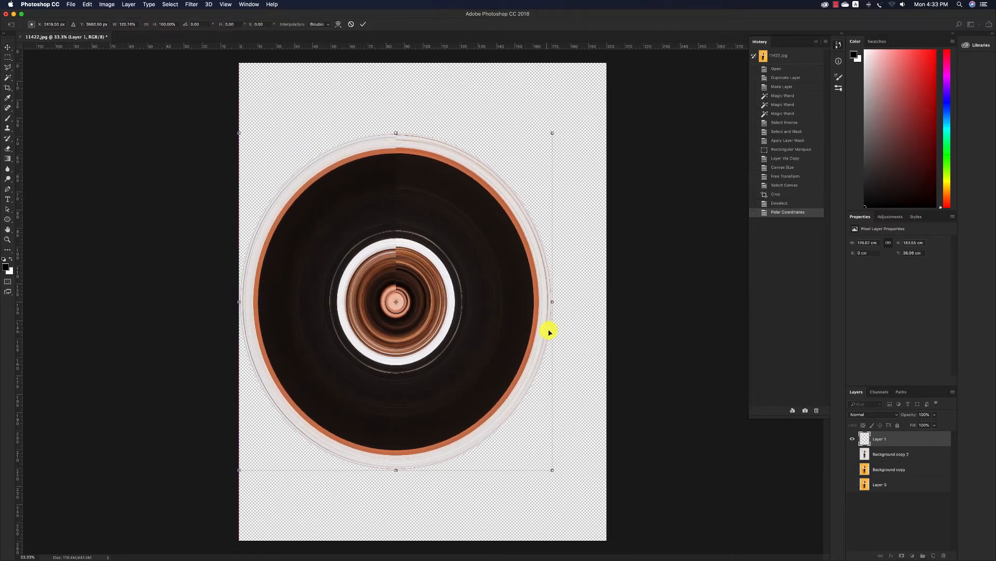
pyautogui.moveTo(550, 305); pyautogui.dragTo(586, 302)
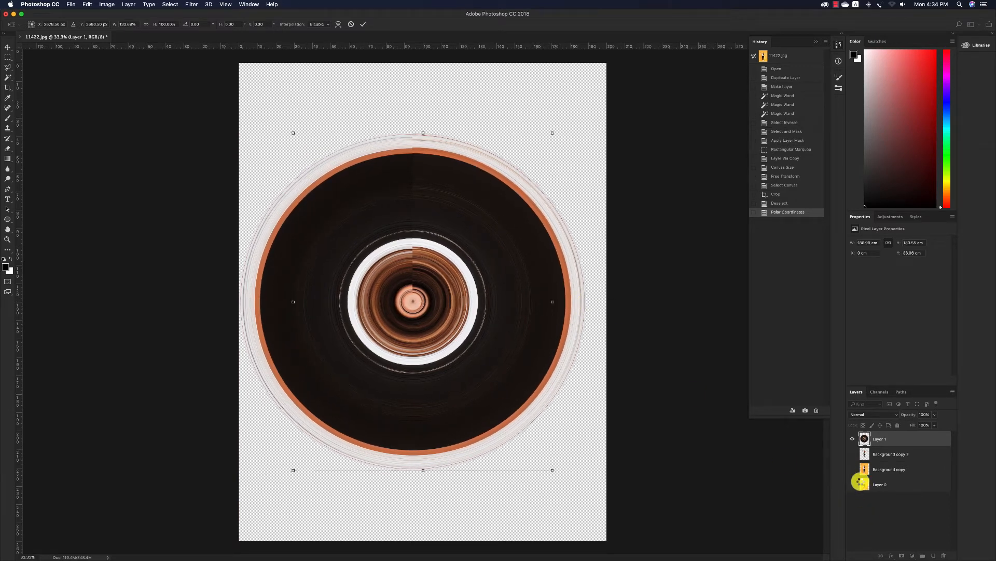
pyautogui.click(855, 485)
# Show Layer 0 instead of Layer 1, load the woman's outline from Background copy 2 as a selection and expand it by 15 pixels
pyautogui.click(855, 485)
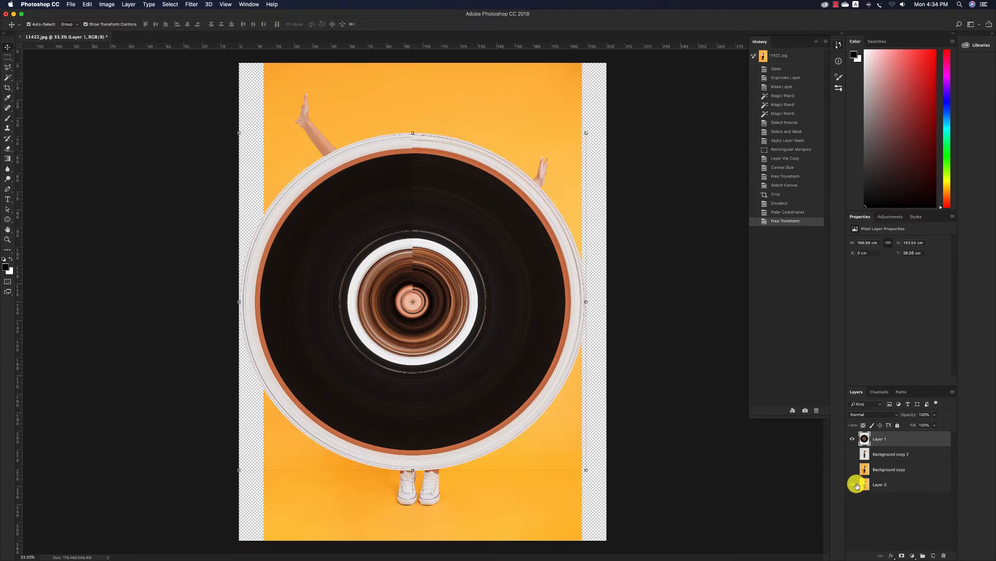
pyautogui.click(852, 439)
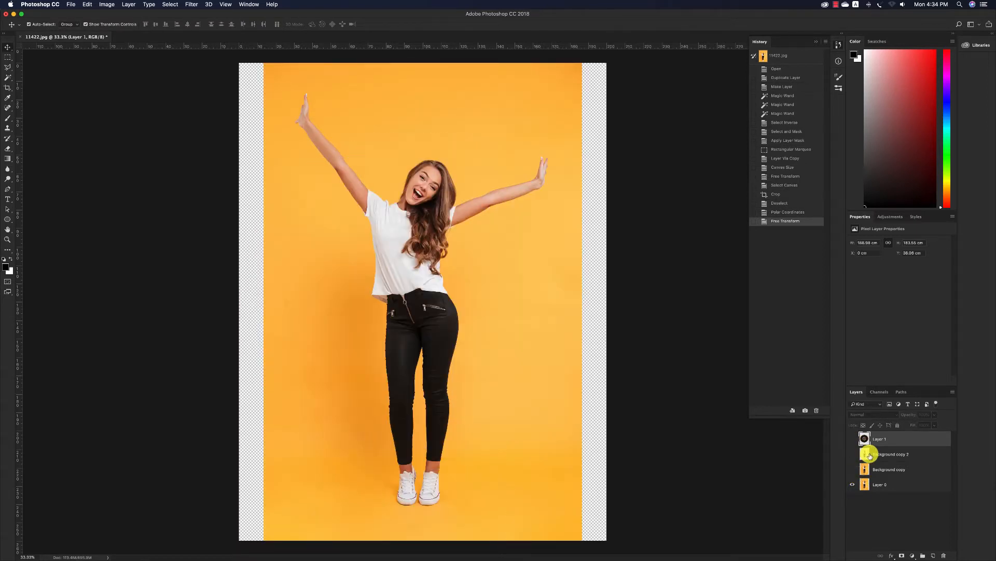
pyautogui.keyDown('super'); pyautogui.click(864, 455); pyautogui.keyUp('super')
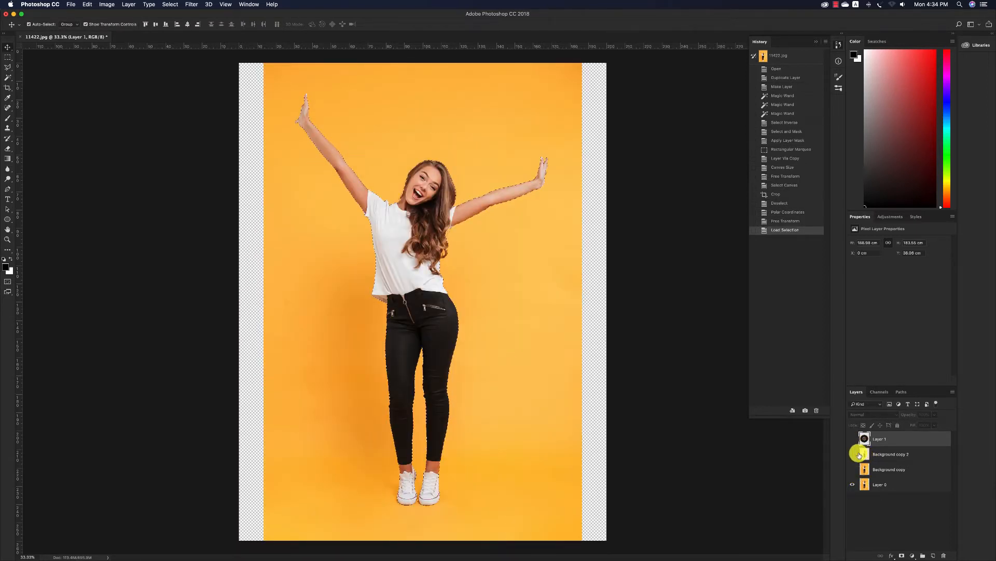
pyautogui.click(170, 5)
pyautogui.moveTo(227, 108)
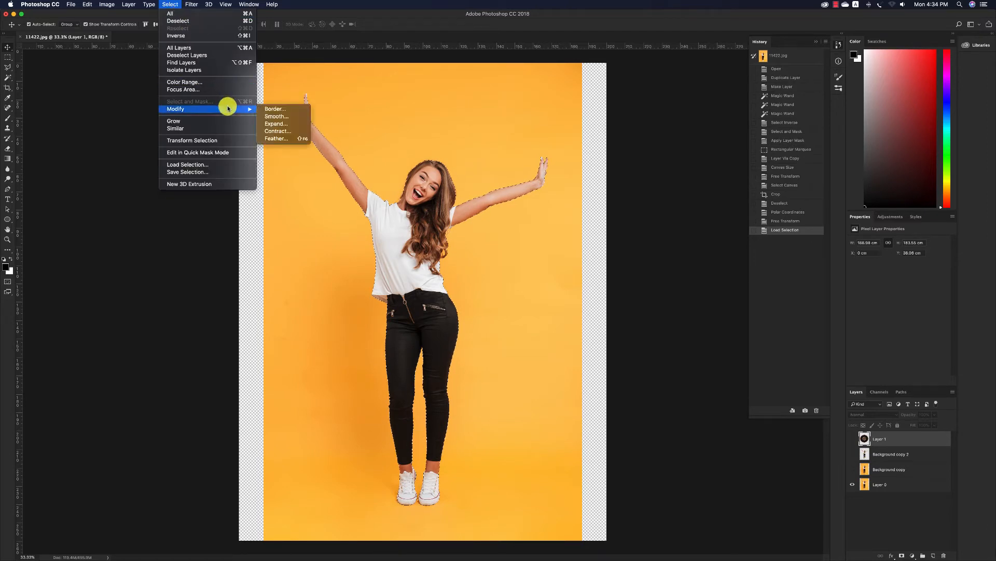
pyautogui.click(279, 125)
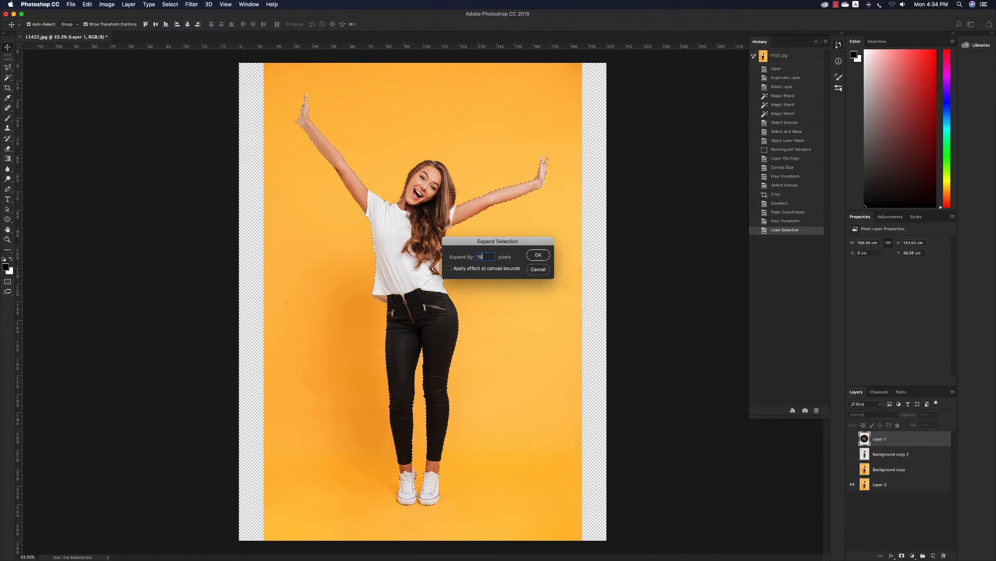
pyautogui.write('15')
pyautogui.press('Return')
# Show Background copy instead of Layer 0, remove the woman from it with a Content-Aware fill of the selection, and deselect
pyautogui.click(878, 470)
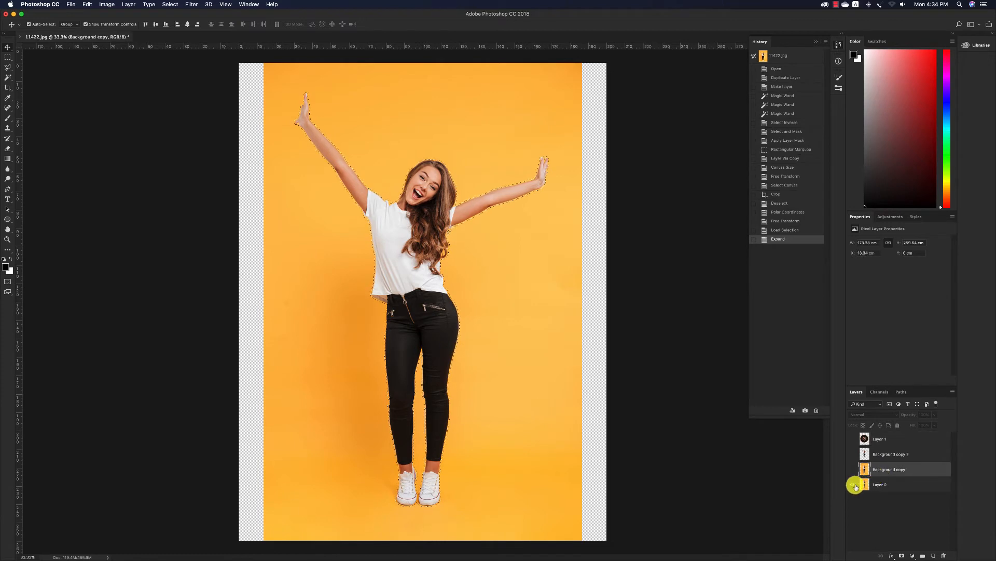
pyautogui.click(855, 484)
pyautogui.click(853, 469)
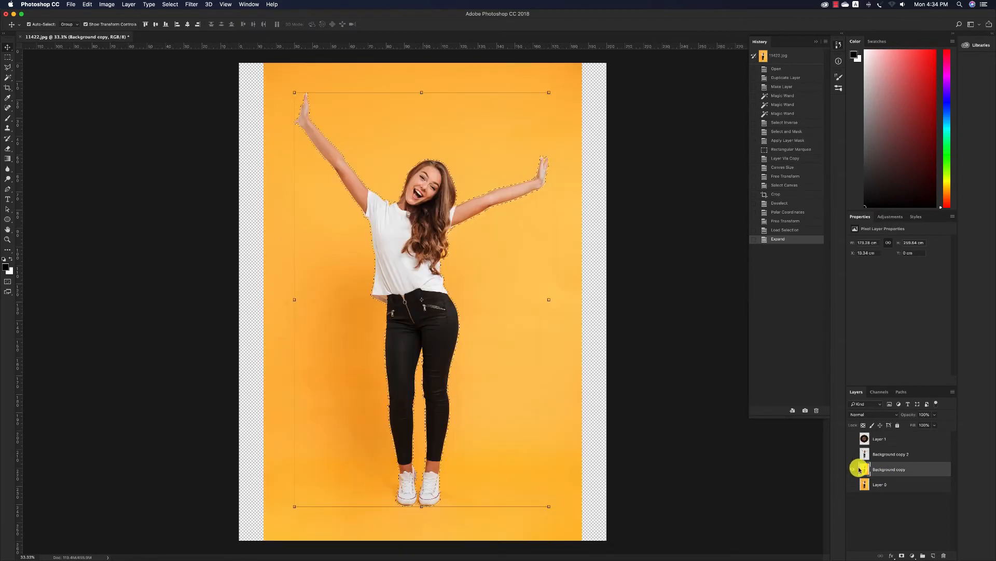
pyautogui.press('Escape')
pyautogui.press('m')
pyautogui.rightClick(445, 213)
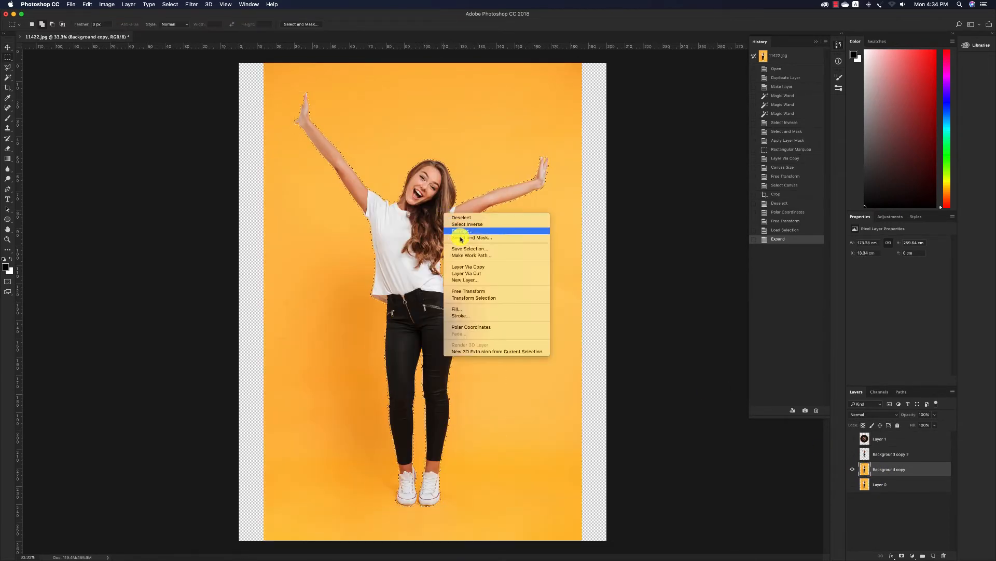
pyautogui.click(460, 308)
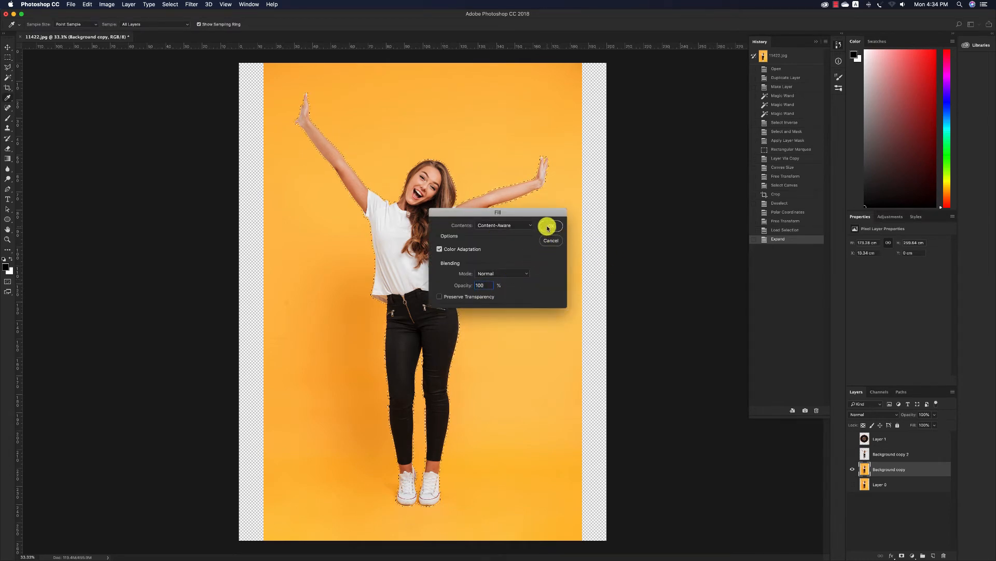
pyautogui.click(548, 226)
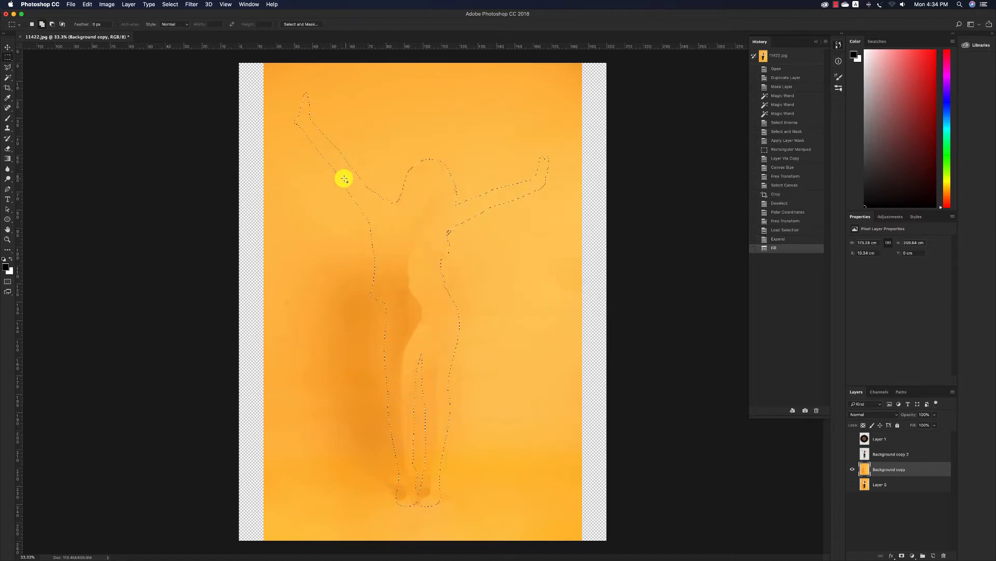
pyautogui.hotkey('ctrl', 'd')
pyautogui.press('v')
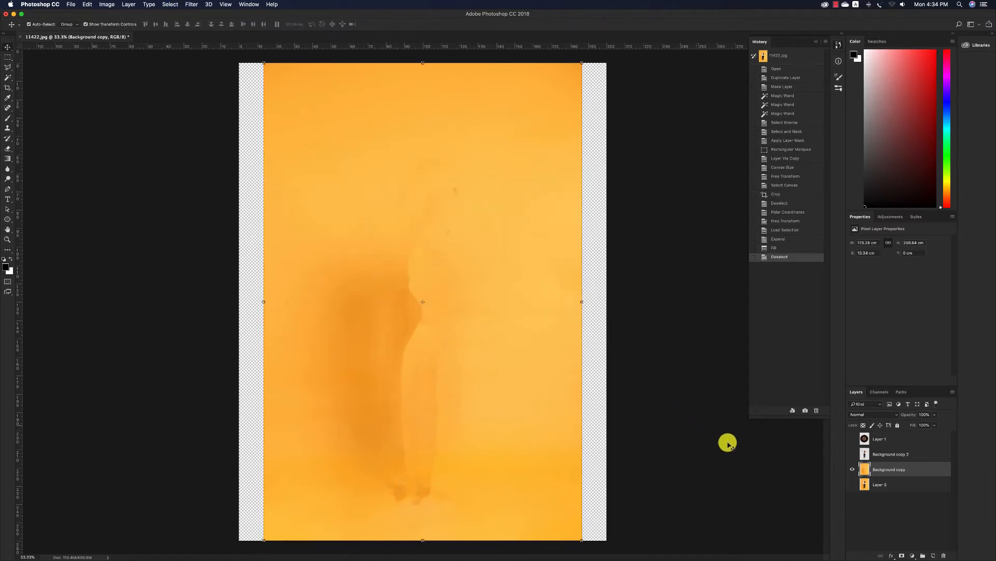
# Stretch the emptied orange backdrop on both sides to about 259 cm wide so it covers the transparent canvas margins
pyautogui.click(851, 456)
pyautogui.click(853, 449)
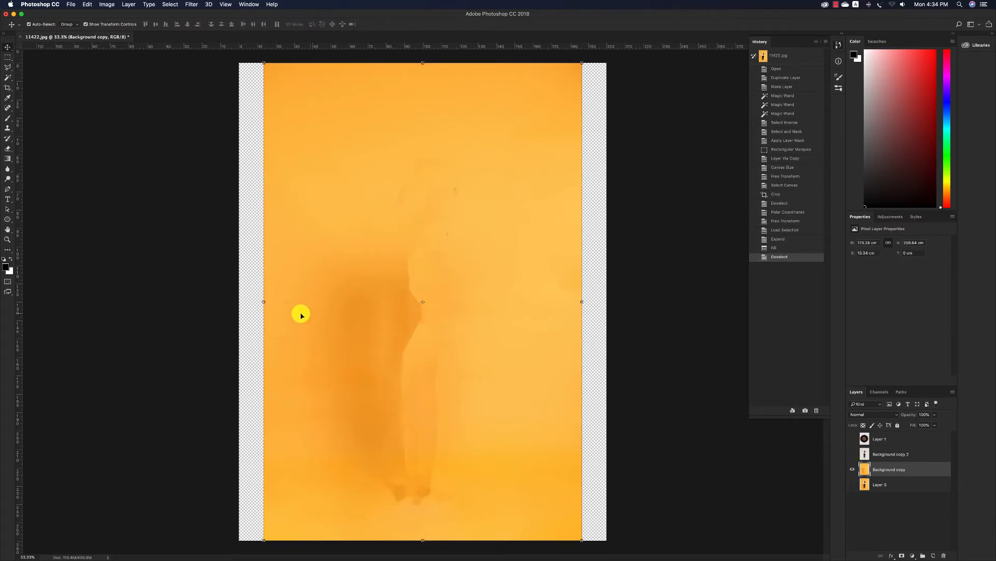
pyautogui.moveTo(264, 302); pyautogui.dragTo(185, 301)
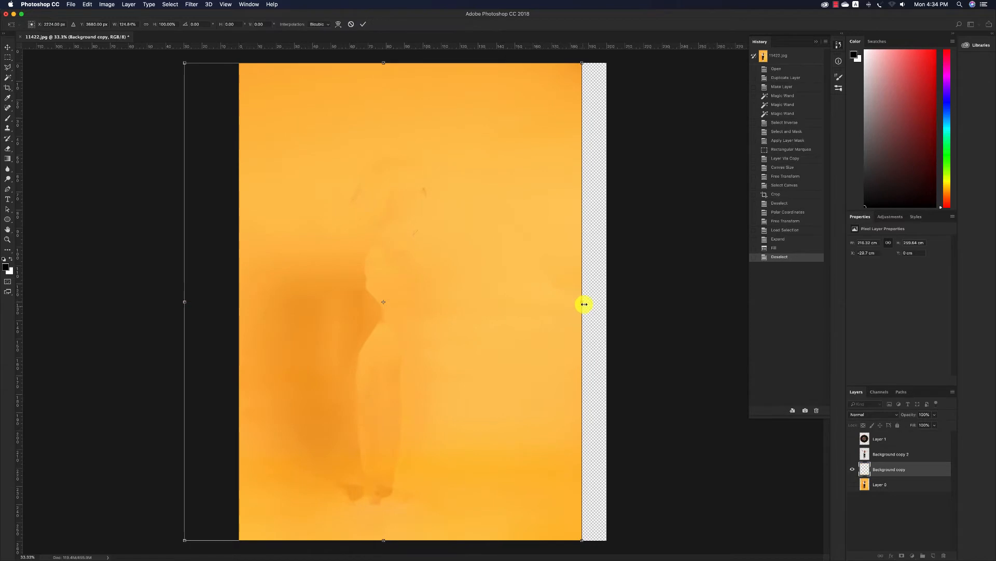
pyautogui.moveTo(581, 302); pyautogui.dragTo(663, 309)
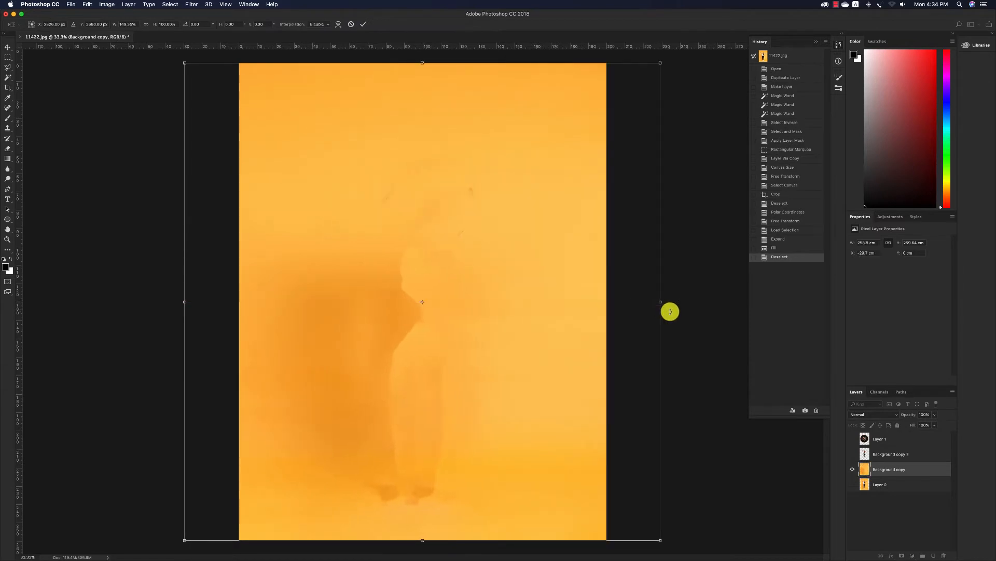
pyautogui.press('Return')
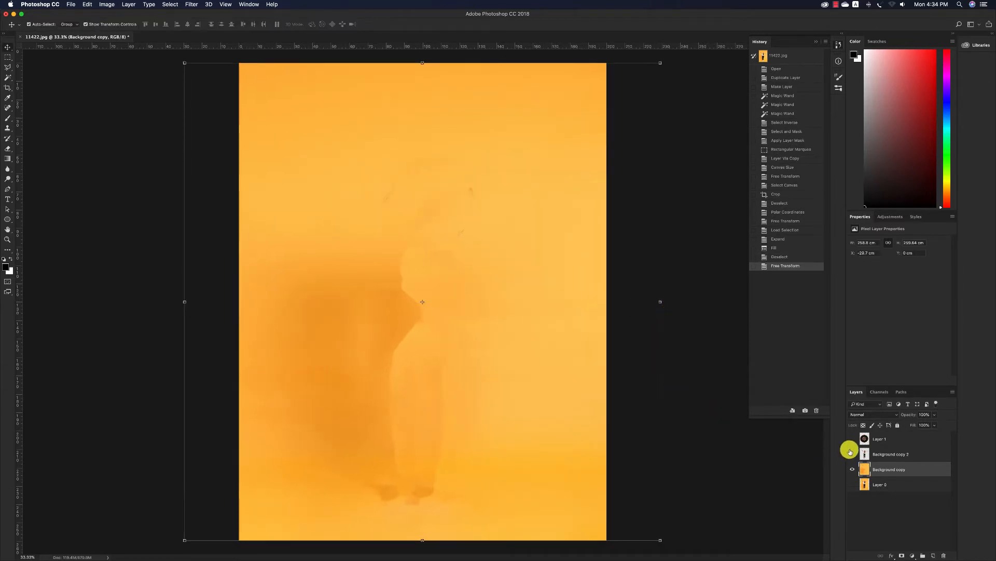
# Show Background copy 2 and Layer 1, and place Layer 1 directly beneath Background copy 2
pyautogui.click(851, 452)
pyautogui.click(853, 440)
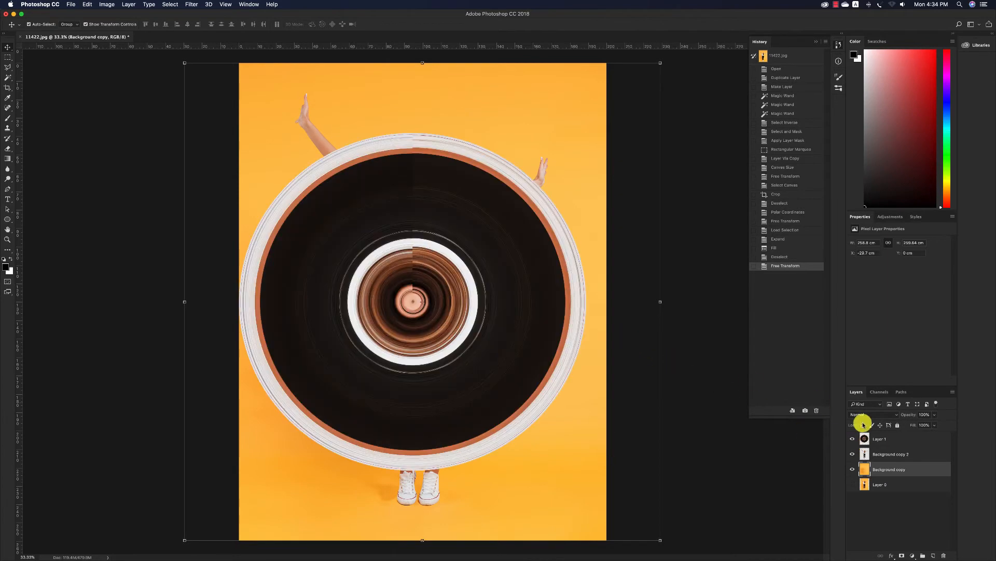
pyautogui.click(900, 440)
pyautogui.moveTo(899, 441); pyautogui.dragTo(892, 461)
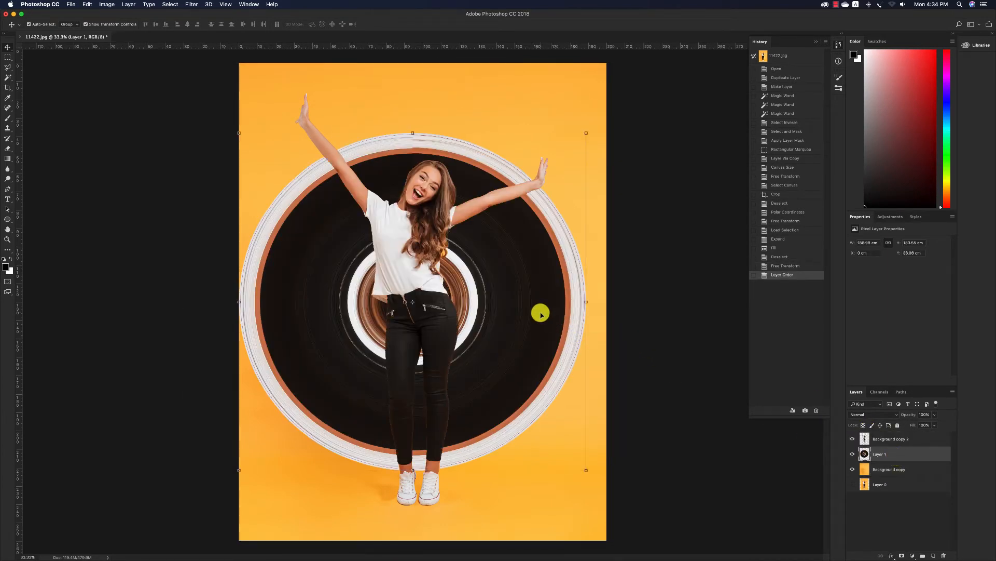
# Move the disc about 21 cm down behind the woman so its lower rim meets the soles of her shoes
pyautogui.moveTo(540, 314); pyautogui.dragTo(538, 355)
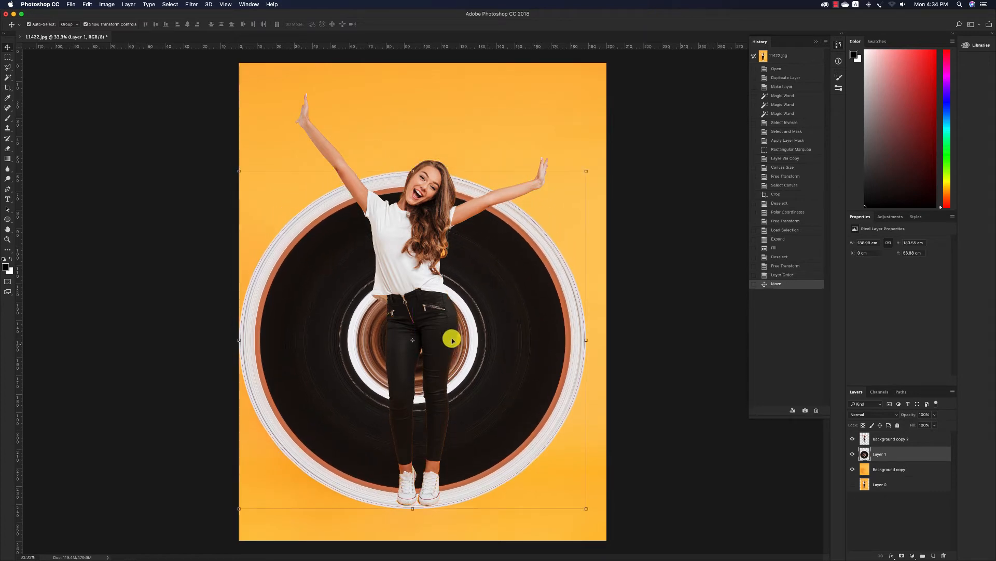
pyautogui.click(422, 286)
pyautogui.click(507, 285)
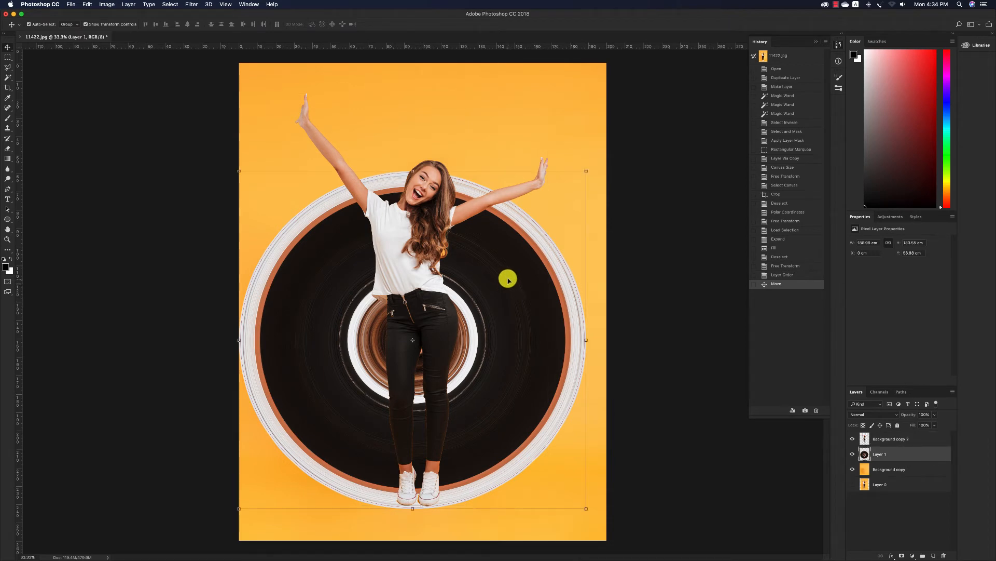
# Resize the whole image to a width of 100 cm, keeping its proportions and resampling on
pyautogui.click(106, 7)
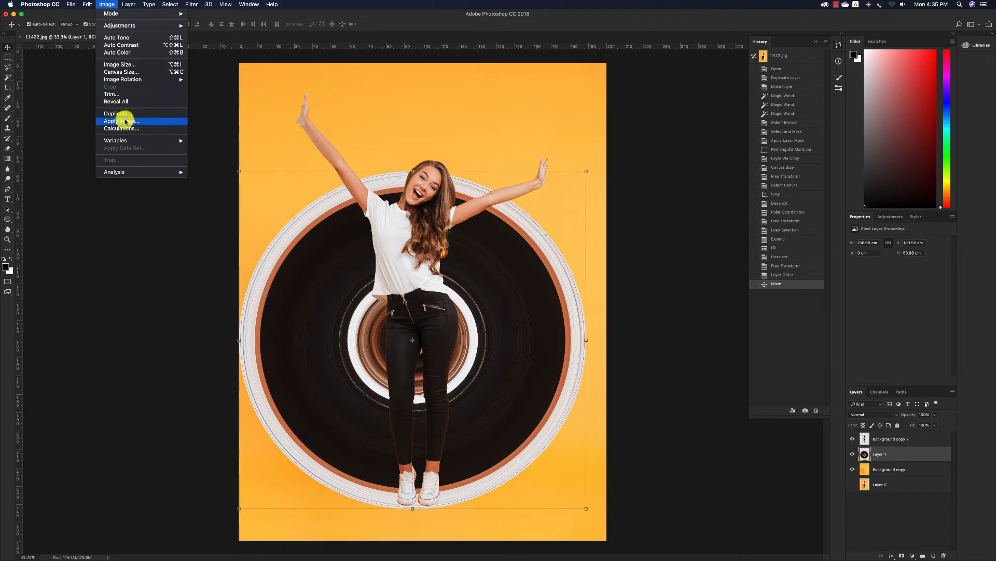
pyautogui.click(118, 64)
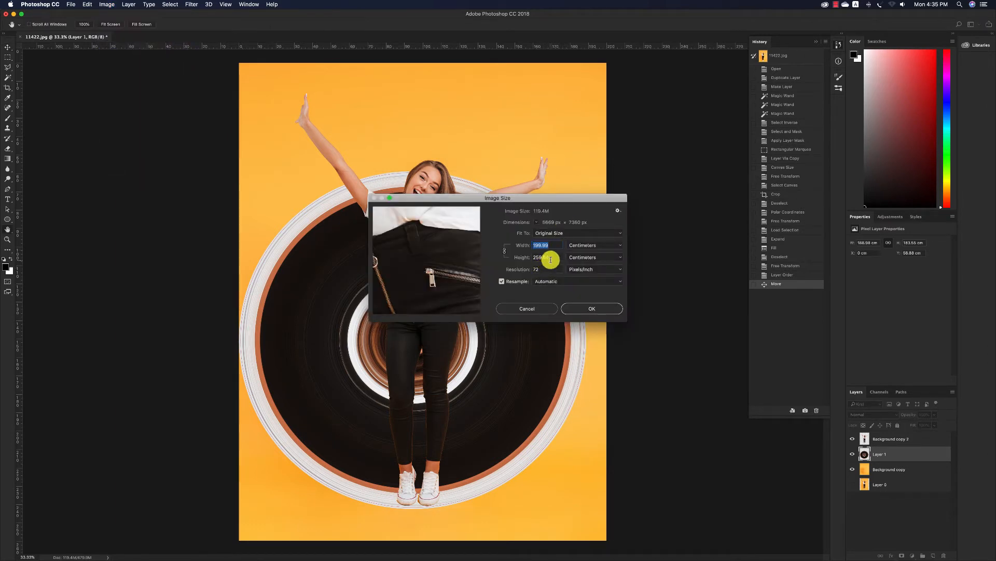
pyautogui.write('100')
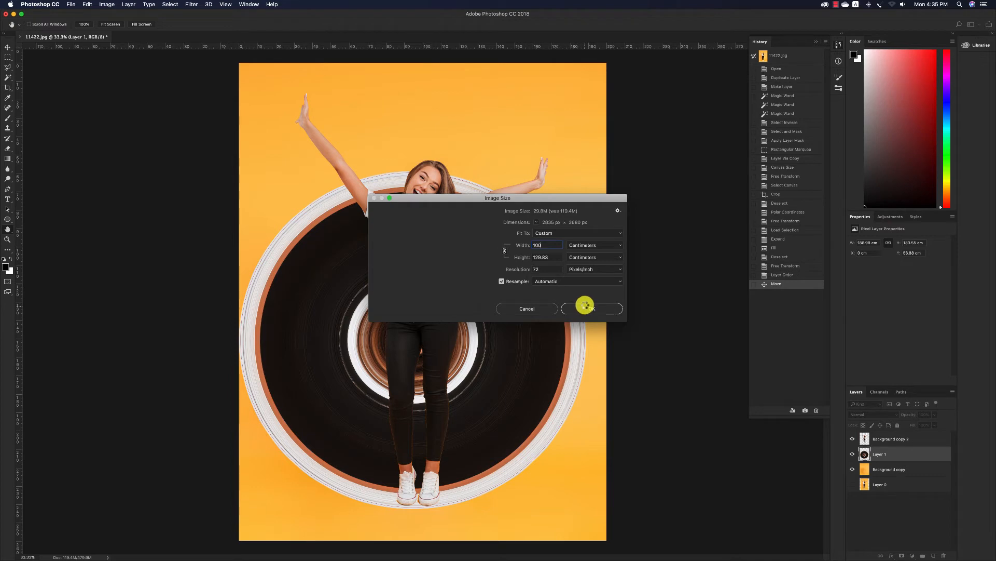
pyautogui.press('Return')
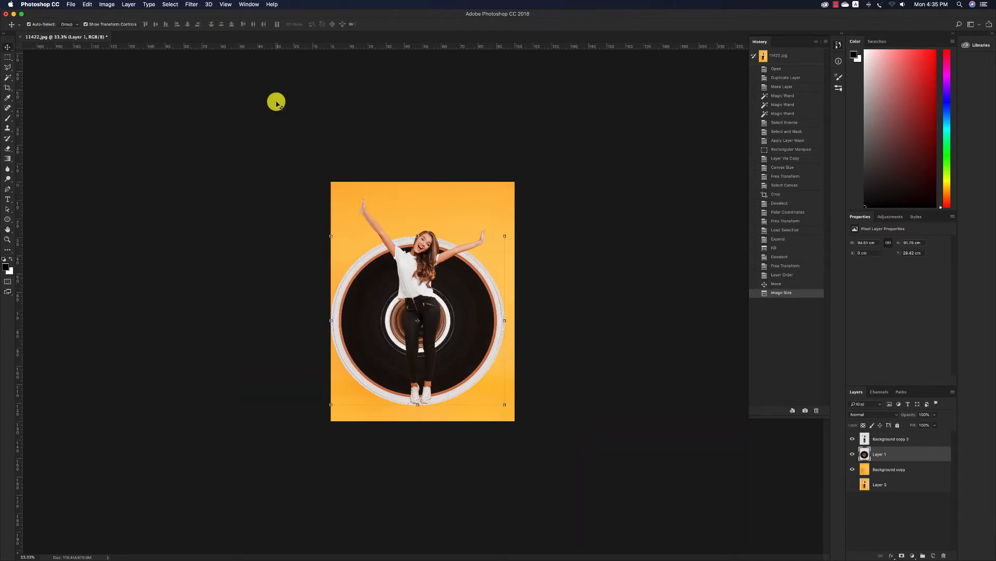
# Widen the canvas to 150 cm from the centre anchor, keeping its height
pyautogui.click(107, 4)
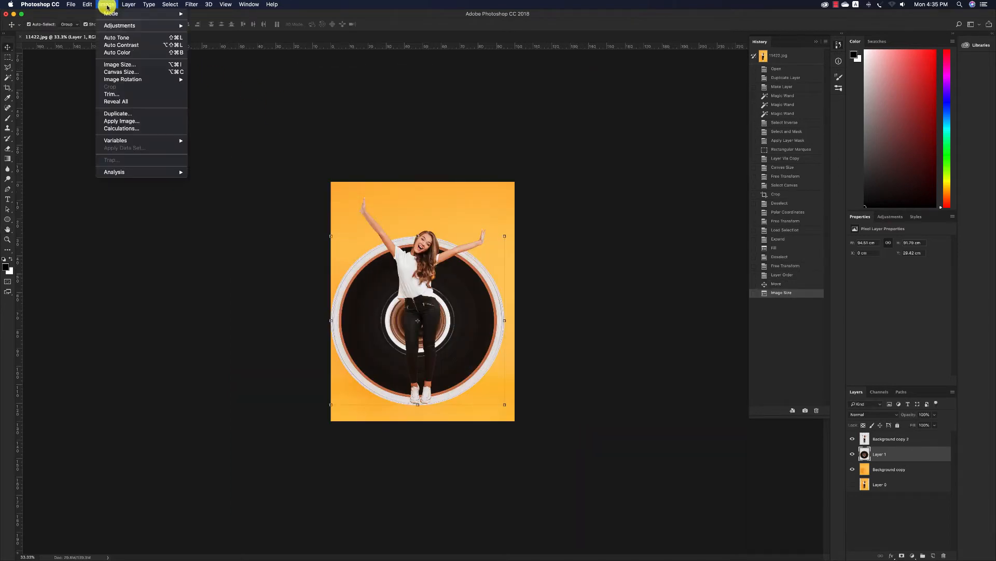
pyautogui.click(130, 72)
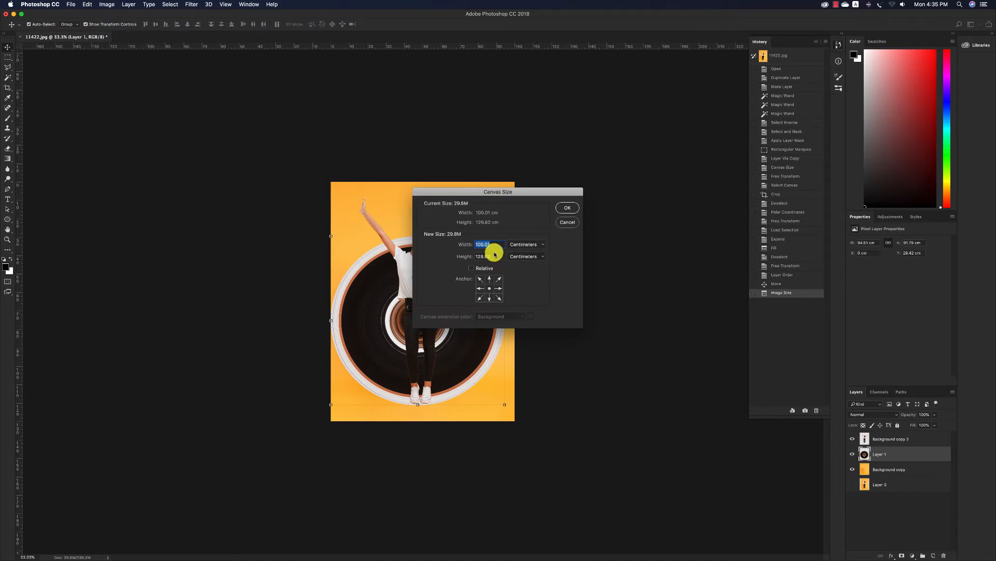
pyautogui.press('Return')
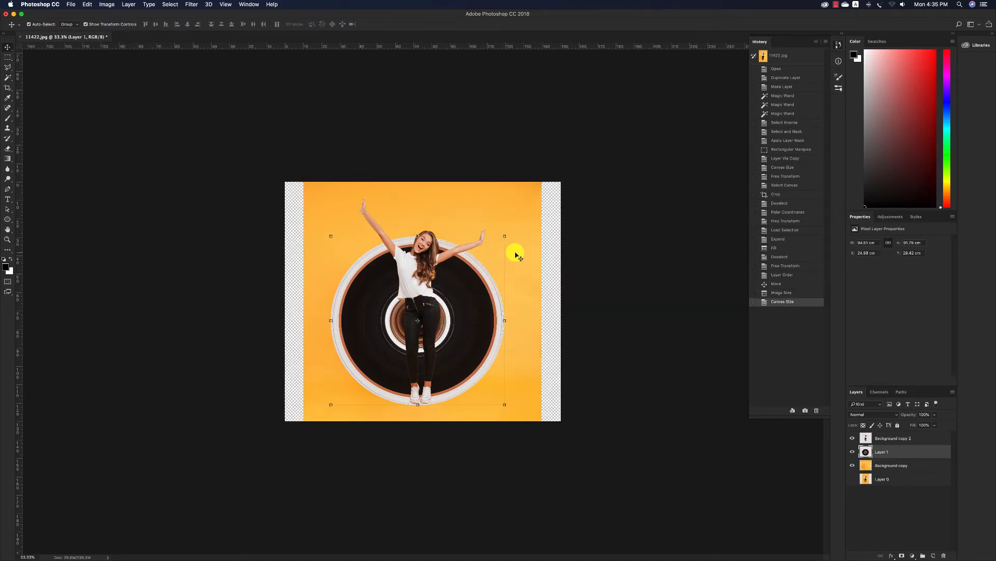
# Stretch the orange Background copy layer on both sides to about 153 cm wide so it covers the transparent margins
pyautogui.click(525, 192)
pyautogui.moveTo(542, 301); pyautogui.dragTo(560, 300)
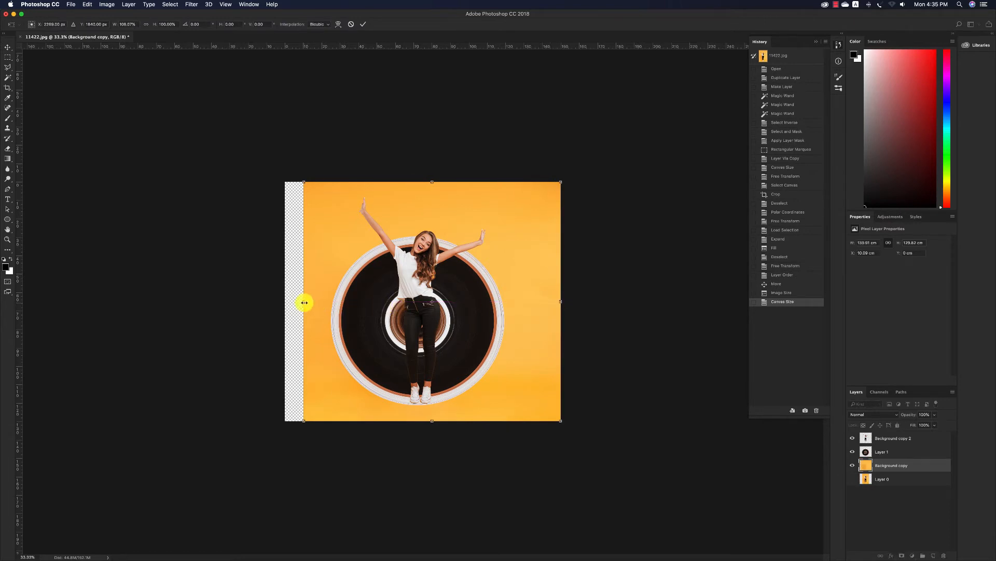
pyautogui.moveTo(304, 302); pyautogui.dragTo(280, 301)
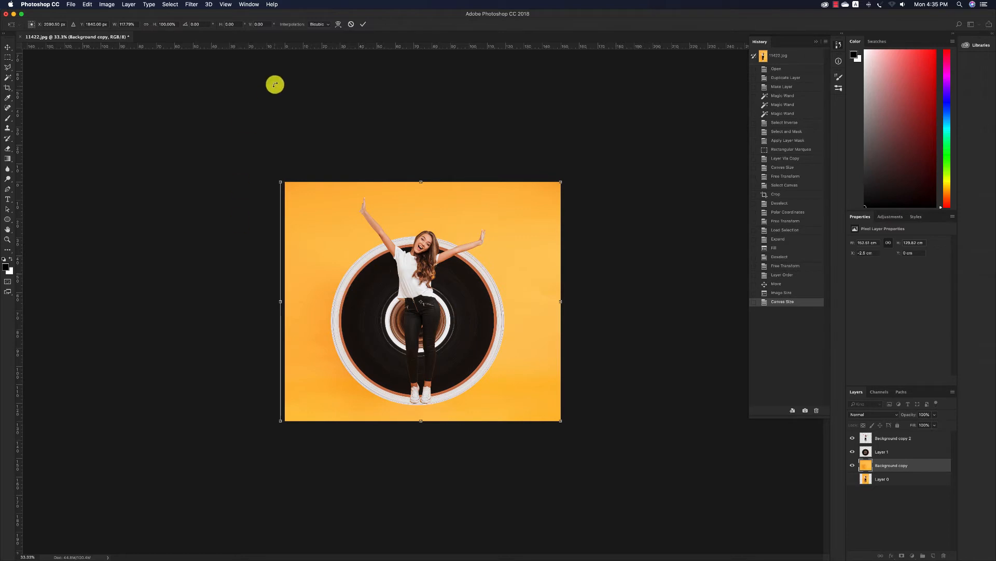
pyautogui.click(362, 24)
pyautogui.click(424, 256)
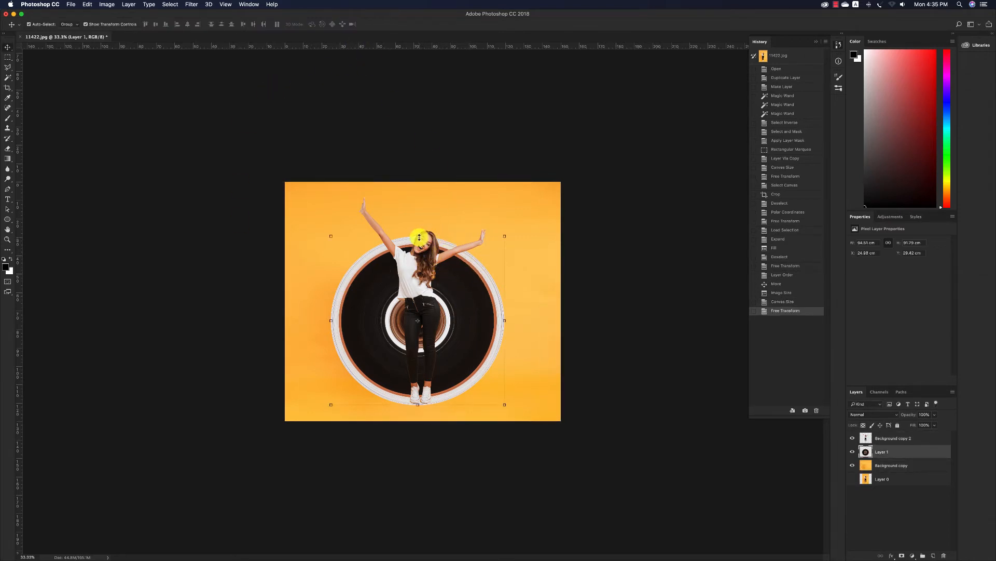
pyautogui.moveTo(421, 240); pyautogui.dragTo(420, 222)
pyautogui.press('super+z')
pyautogui.press('super+z')
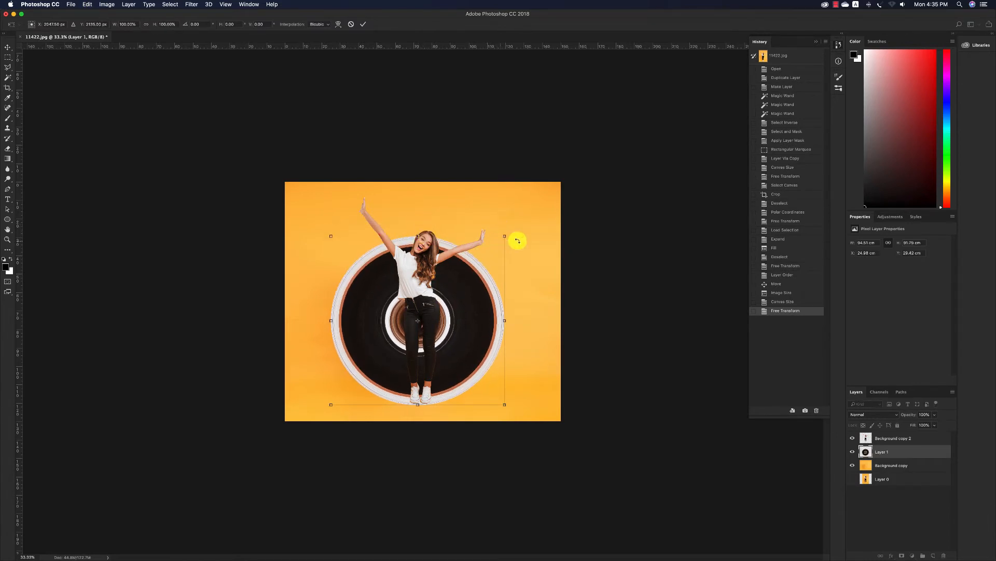
# Enlarge the disc on Layer 1 to about 123 cm wide and 120 cm high behind the woman, keeping its lower rim at her shoes
pyautogui.moveTo(506, 237); pyautogui.dragTo(547, 199)
pyautogui.moveTo(514, 299); pyautogui.dragTo(499, 307)
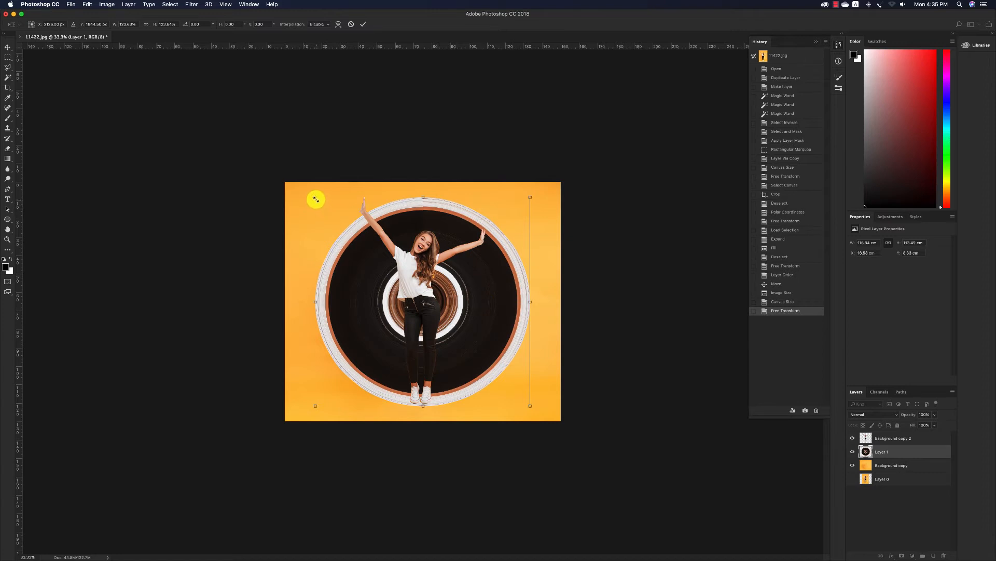
pyautogui.moveTo(316, 198); pyautogui.dragTo(301, 191)
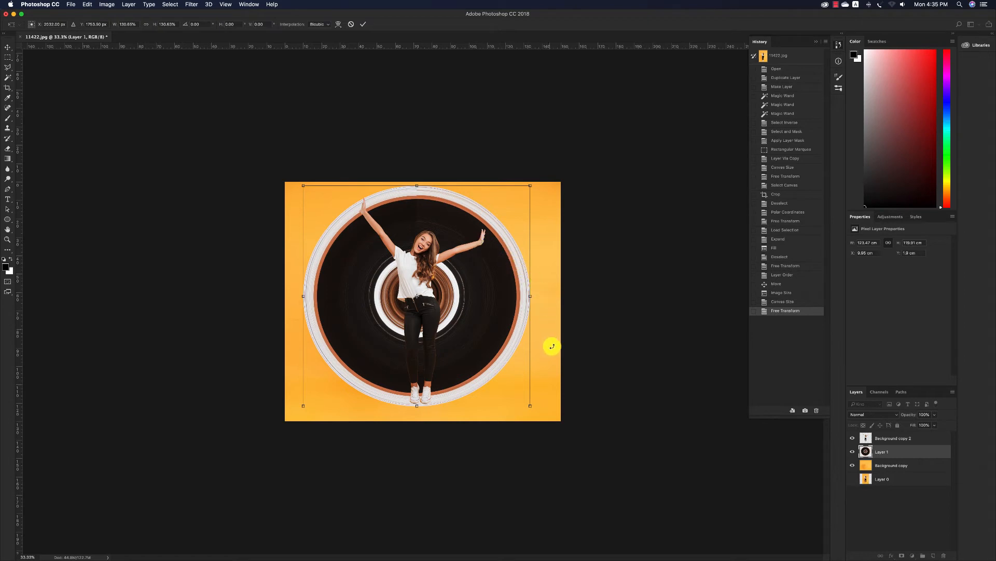
# Rotate the disc about 21.6° clockwise and shift it down and to the left so its rim runs behind both raised hands
pyautogui.moveTo(527, 420); pyautogui.dragTo(478, 427)
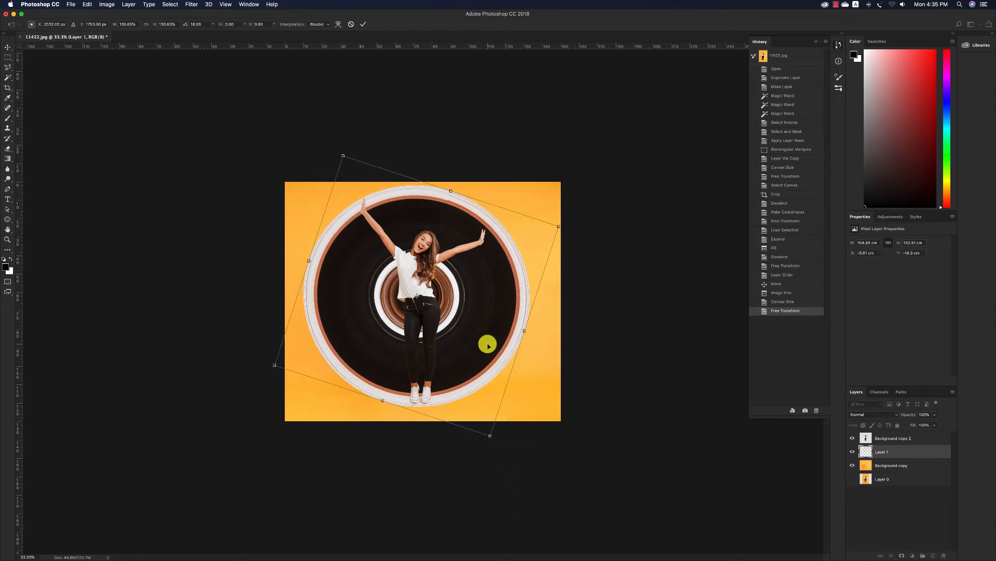
pyautogui.moveTo(485, 342); pyautogui.dragTo(475, 356)
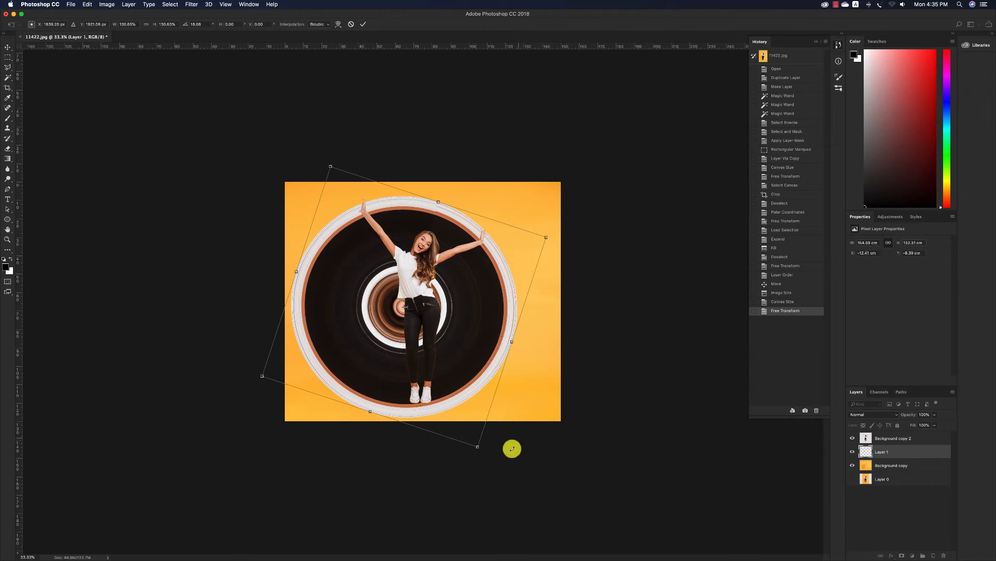
pyautogui.moveTo(487, 461); pyautogui.dragTo(475, 463)
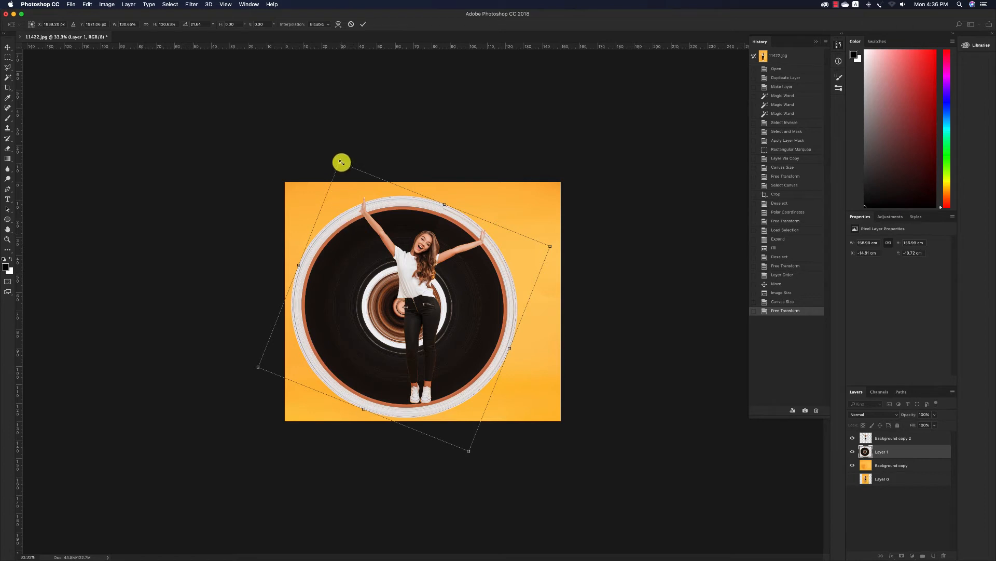
# Fine-tune the disc's scale to about 124 by 122 cm so the rim meets both hands, then apply the transform and deselect the layer
pyautogui.moveTo(342, 162); pyautogui.dragTo(340, 157)
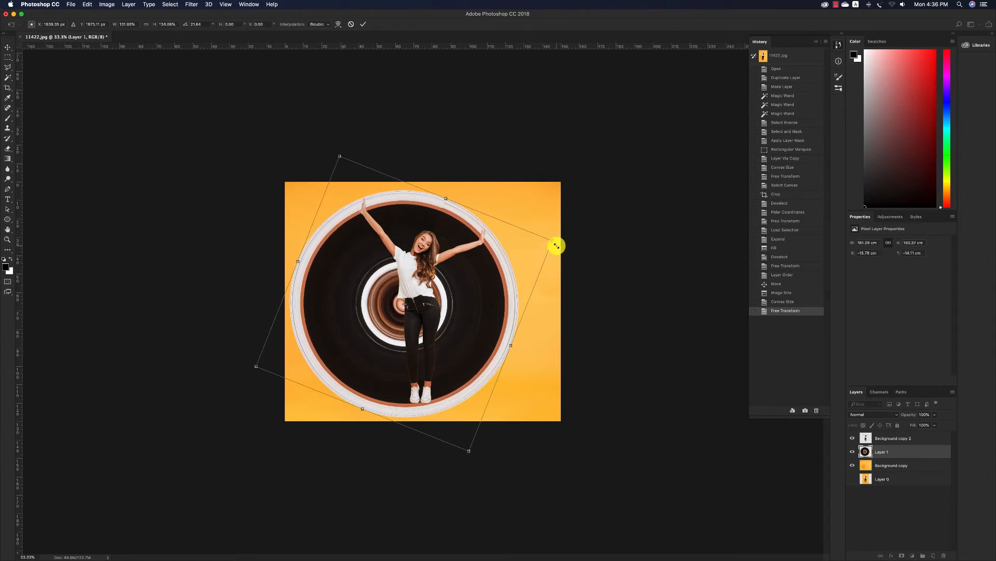
pyautogui.moveTo(553, 242); pyautogui.dragTo(549, 243)
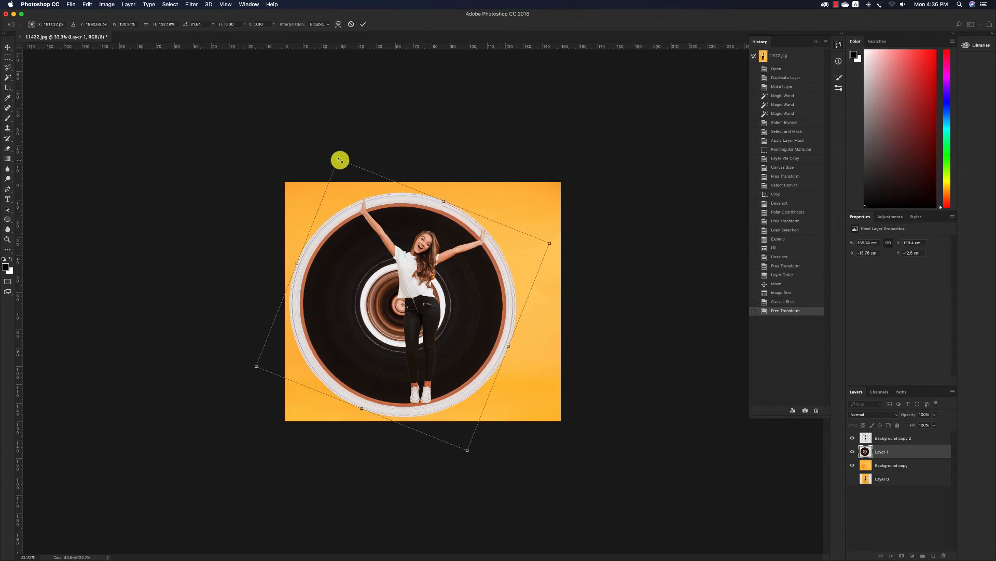
pyautogui.moveTo(340, 158); pyautogui.dragTo(338, 157)
pyautogui.press('Return')
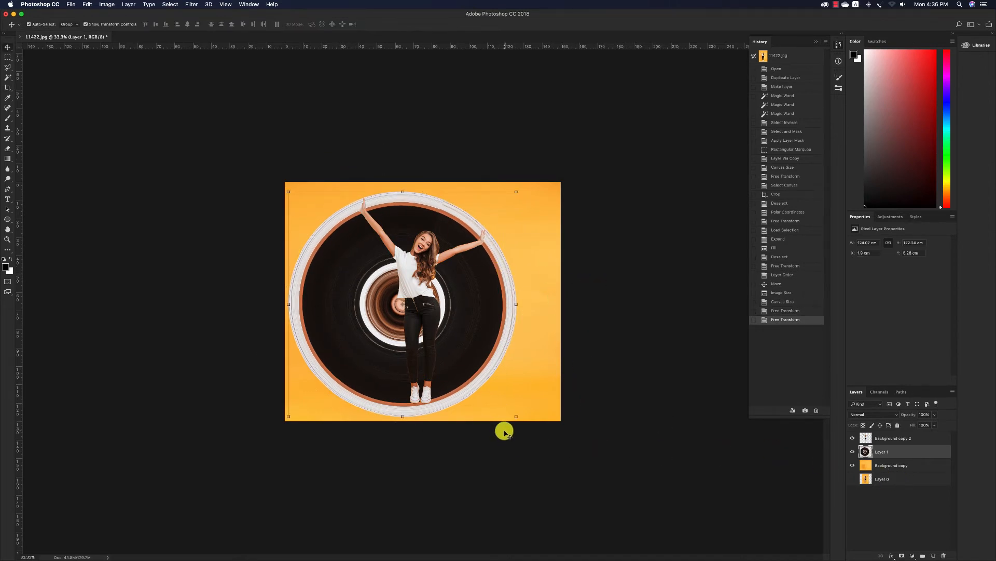
pyautogui.click(624, 437)
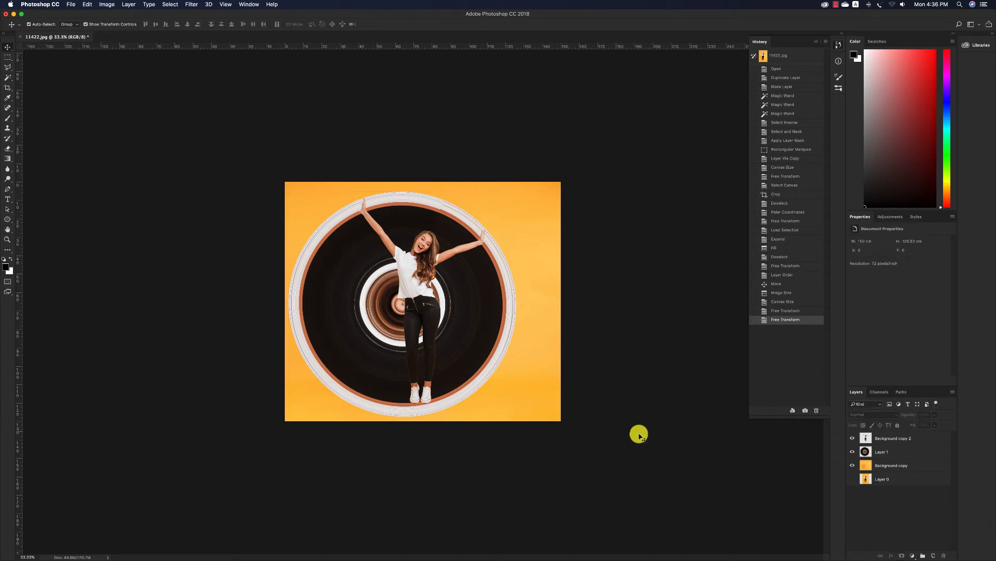
# Load the disc's outline as a selection on Layer 1 and turn it into a layer mask
pyautogui.click(880, 453)
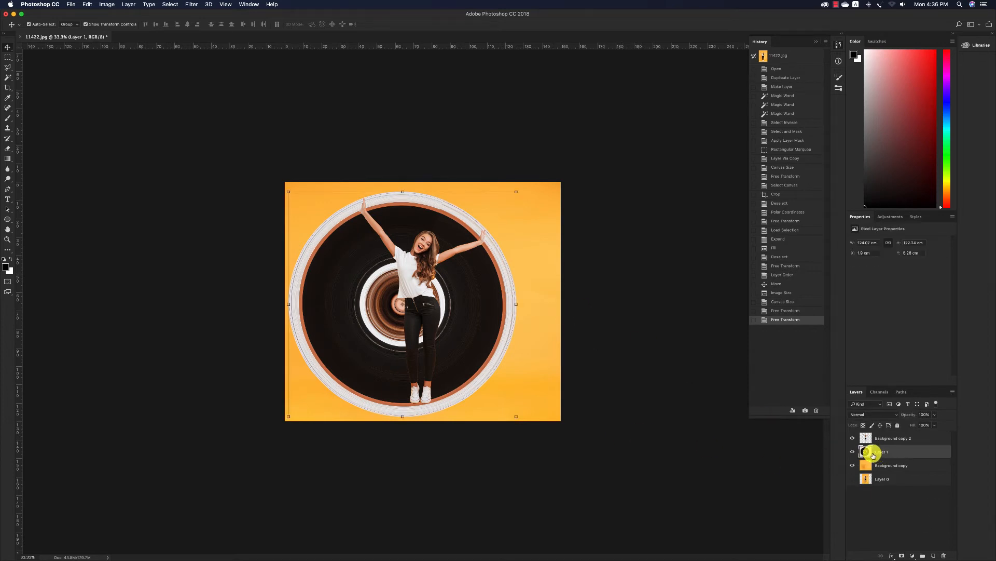
pyautogui.keyDown('super'); pyautogui.click(865, 452); pyautogui.keyUp('super')
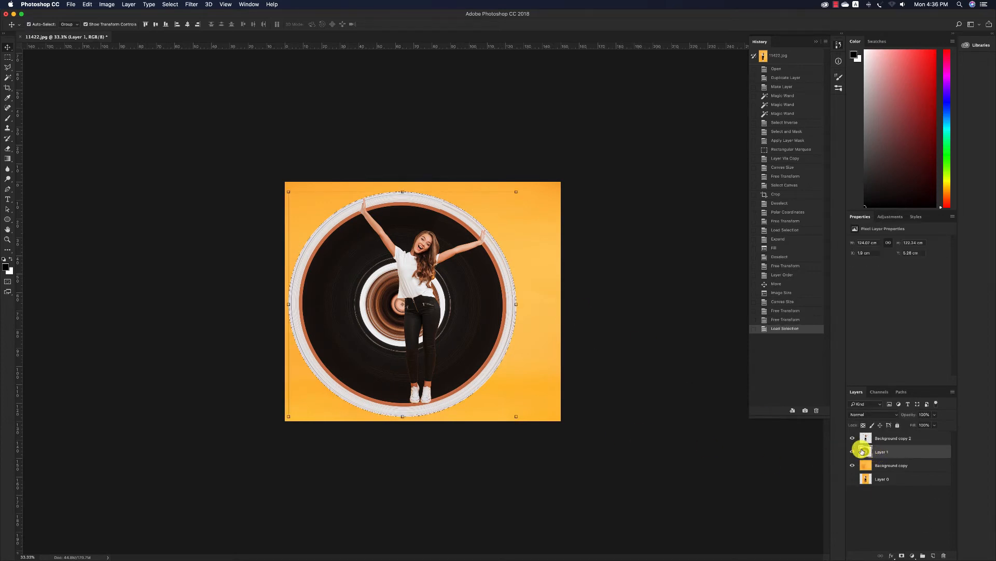
pyautogui.click(902, 555)
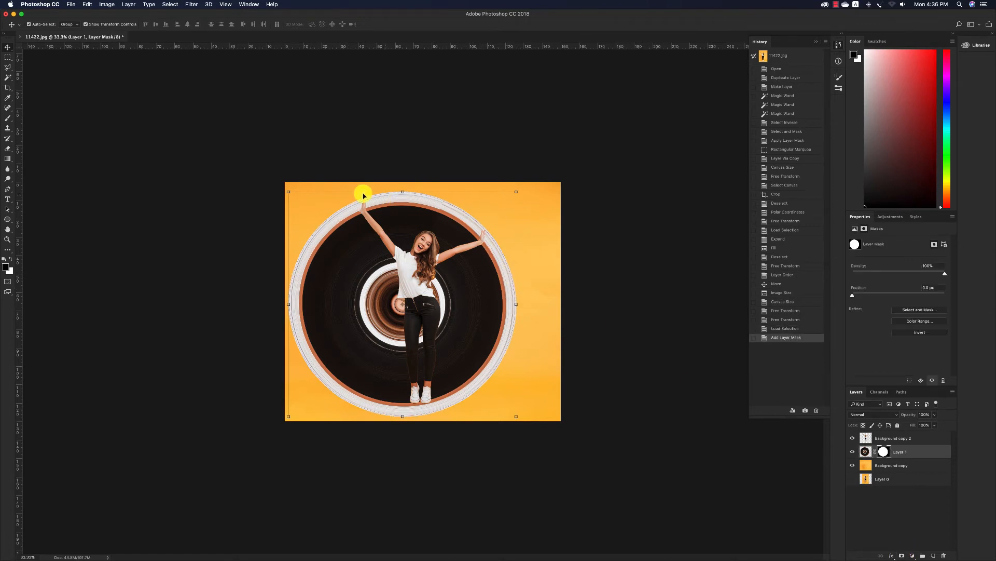
# Paint black on Layer 1's mask with a soft, then a hard round brush to hide the top of the disc above the woman's head
pyautogui.click(8, 118)
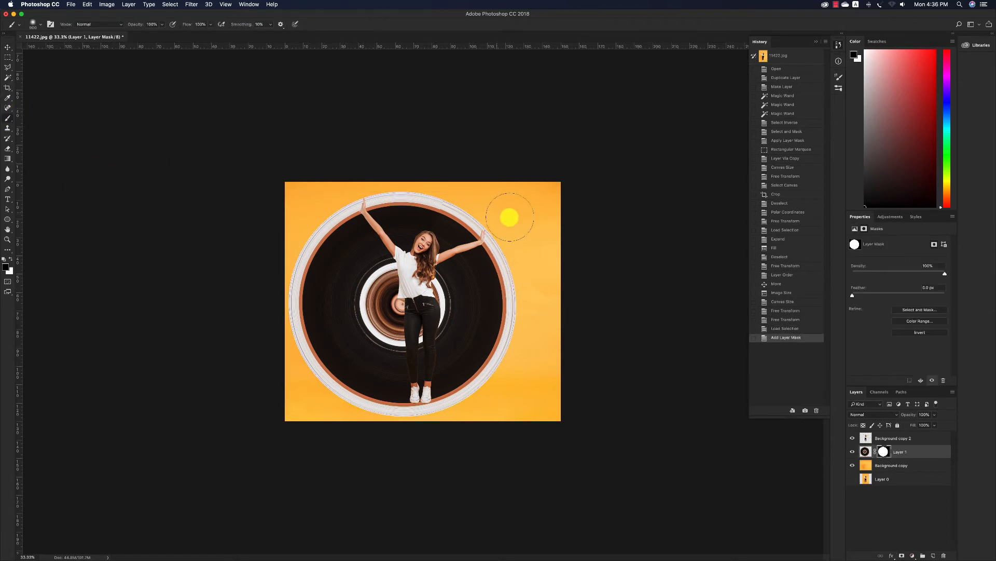
pyautogui.moveTo(507, 216)
pyautogui.mouseDown()
pyautogui.moveTo(464, 202)
pyautogui.moveTo(449, 215)
pyautogui.mouseUp()
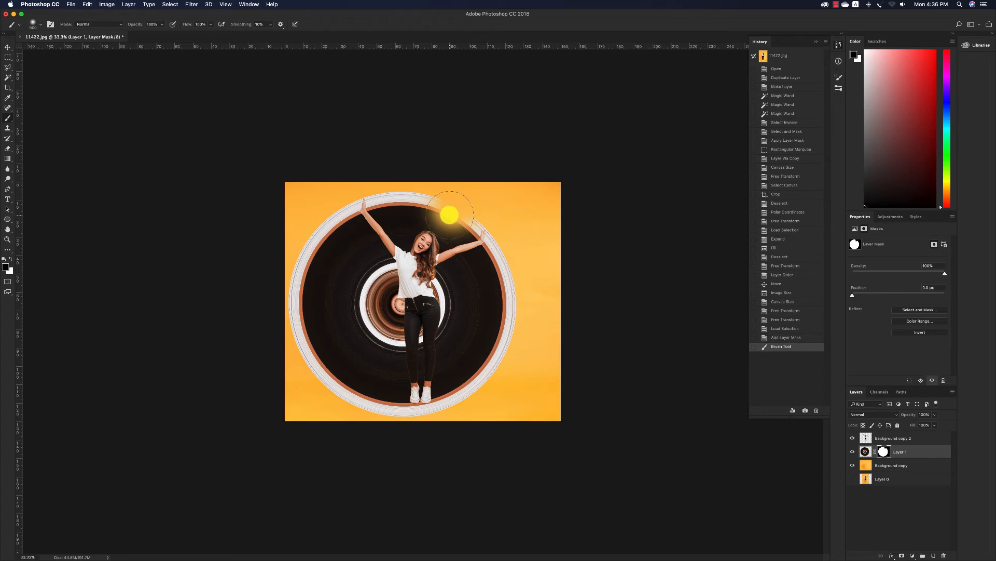
pyautogui.rightClick(450, 215)
pyautogui.click(489, 270)
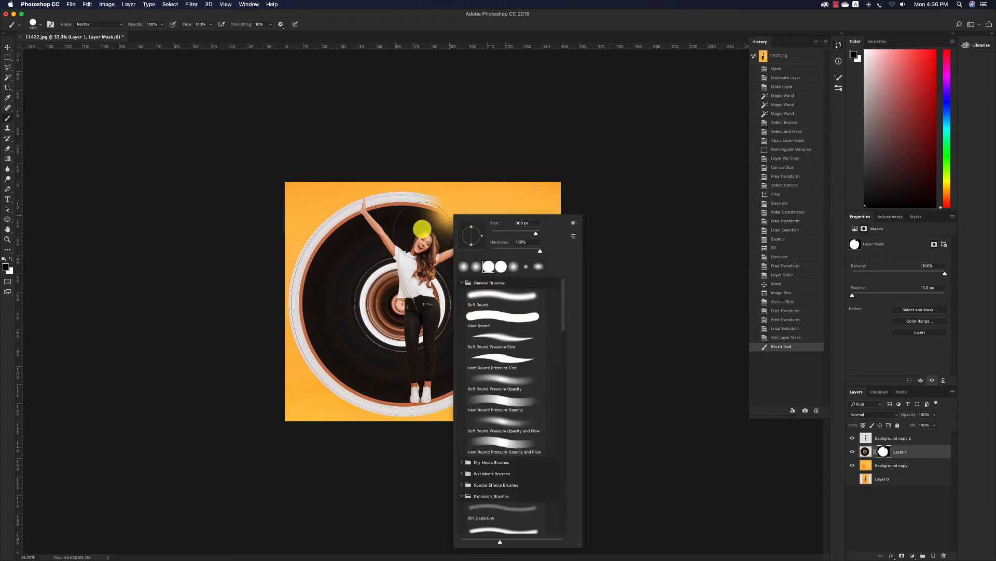
pyautogui.moveTo(422, 223)
pyautogui.mouseDown()
pyautogui.moveTo(422, 207)
pyautogui.moveTo(402, 206)
pyautogui.moveTo(422, 289)
pyautogui.moveTo(452, 173)
pyautogui.moveTo(498, 245)
pyautogui.moveTo(482, 239)
pyautogui.mouseUp()
# Swap the foreground and background colours and use a 400 px Eraser on Layer 1's mask to hide the rim just past the higher raised hand
pyautogui.press('z')
pyautogui.press('e')
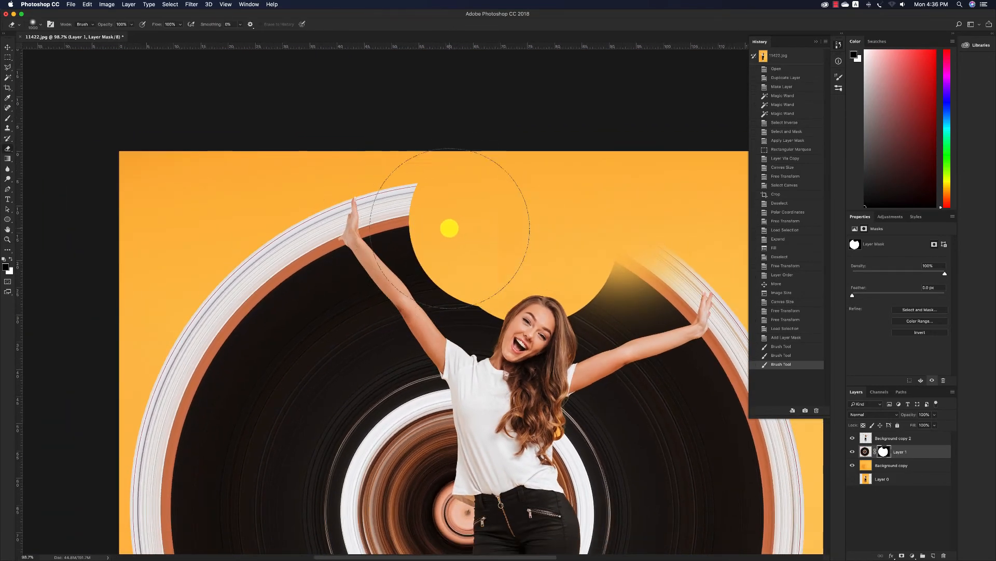
pyautogui.press('[')
pyautogui.press('[')
pyautogui.press('[')
pyautogui.press('[')
pyautogui.press('[')
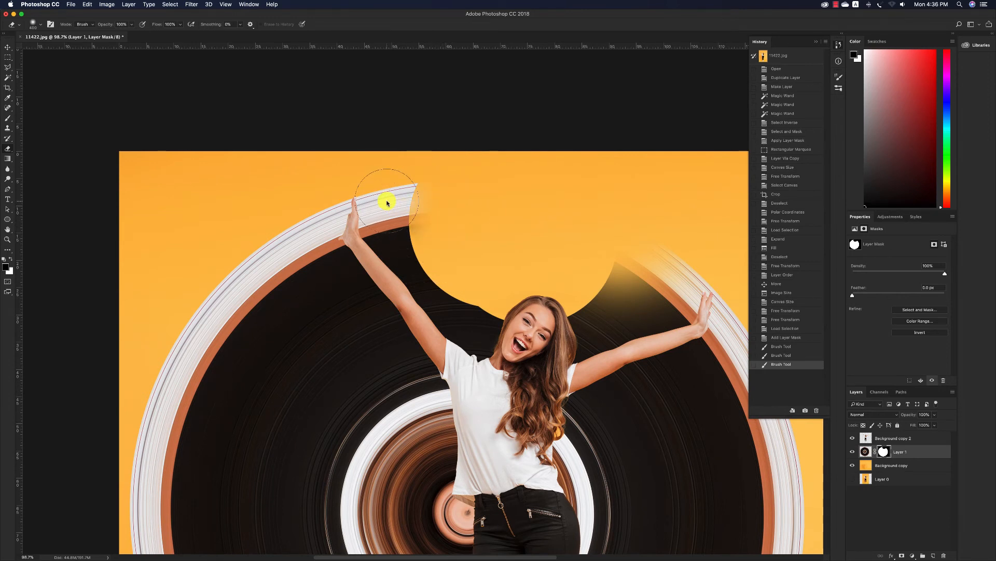
pyautogui.click(388, 203)
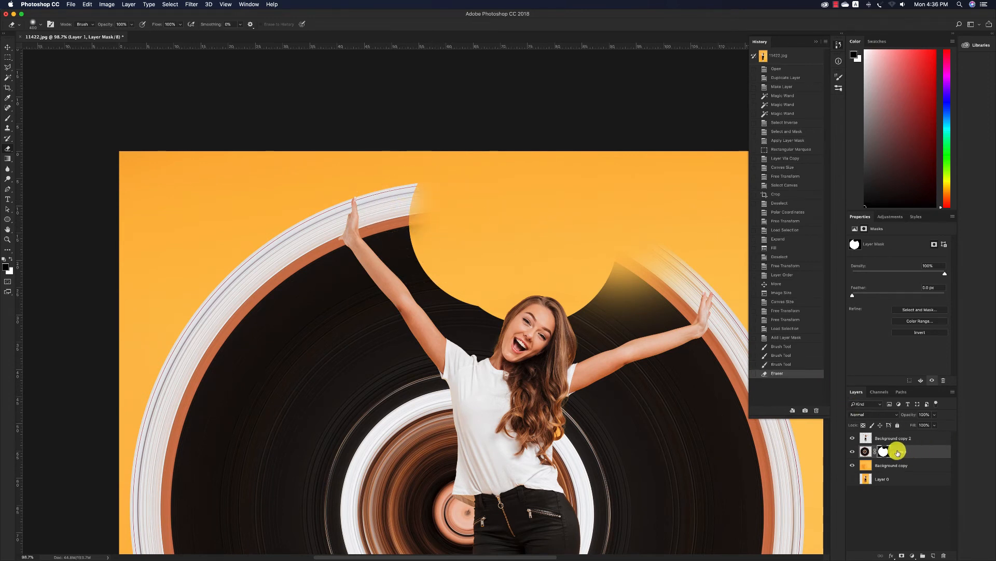
pyautogui.click(418, 216)
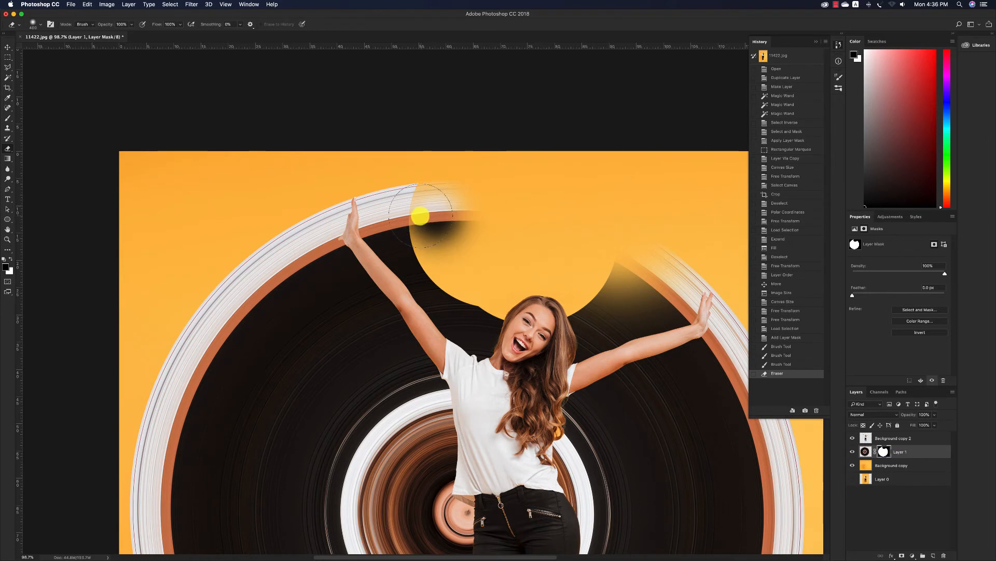
pyautogui.press('x')
pyautogui.moveTo(467, 207); pyautogui.dragTo(406, 203)
# Choose a hard round eraser tip of 400 px and cut the rim off cleanly along the higher raised hand
pyautogui.rightClick(405, 211)
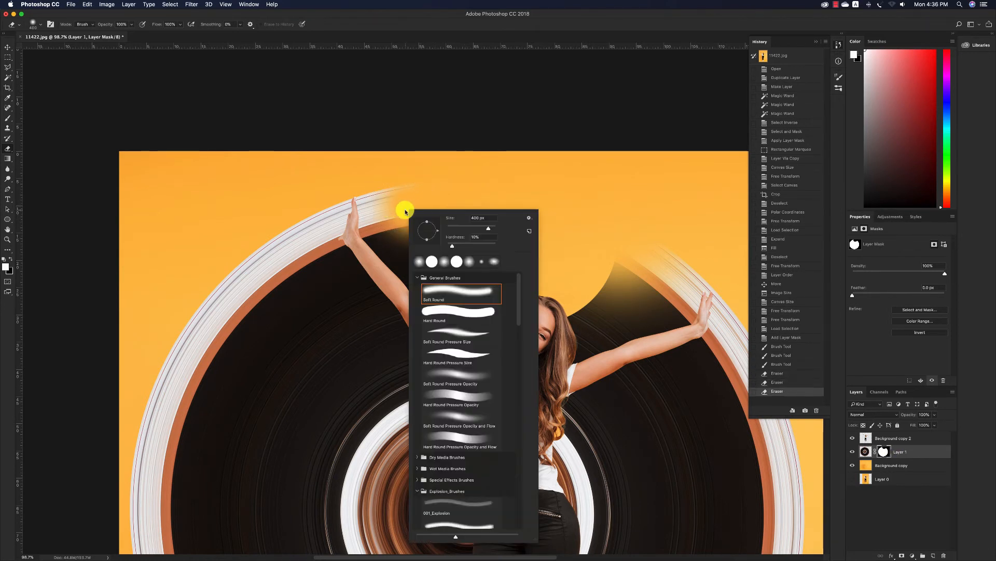
pyautogui.click(434, 261)
pyautogui.click(434, 202)
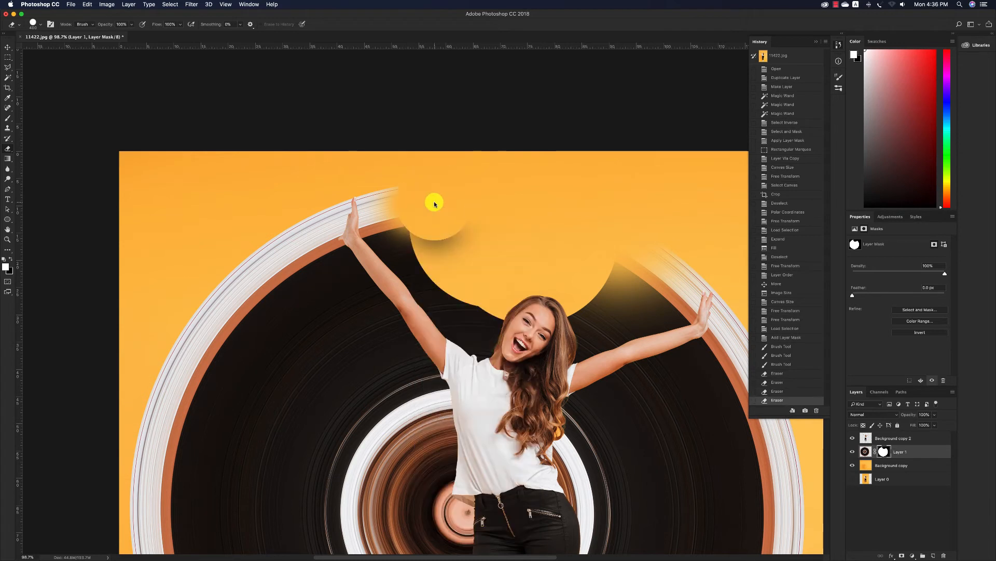
pyautogui.click(442, 227)
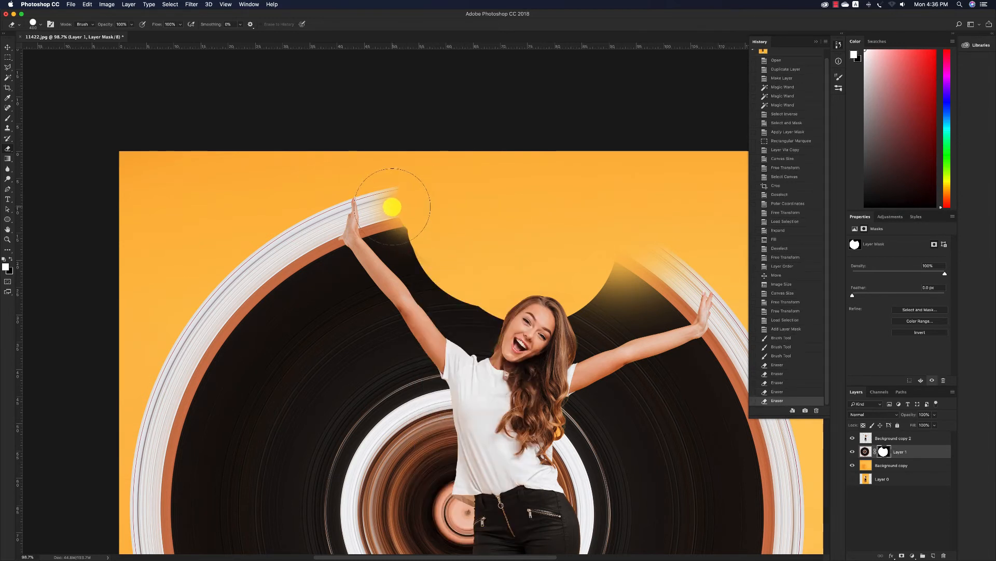
pyautogui.click(393, 207)
pyautogui.click(393, 220)
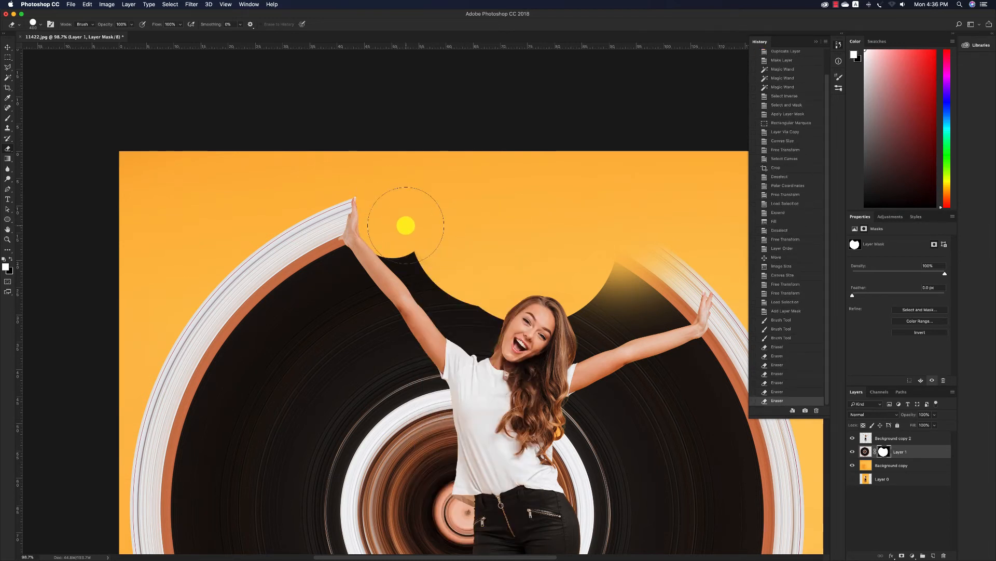
# Erase the remaining disc between the woman's raised arms with a smaller eraser, following both arms, her shoulders and her hair
pyautogui.hscroll(1, 406, 227)
pyautogui.press('[')
pyautogui.press('[')
pyautogui.press('[')
pyautogui.moveTo(369, 244)
pyautogui.mouseDown()
pyautogui.moveTo(441, 347)
pyautogui.moveTo(473, 361)
pyautogui.moveTo(421, 293)
pyautogui.moveTo(511, 340)
pyautogui.moveTo(478, 350)
pyautogui.mouseUp()
pyautogui.moveTo(625, 253)
pyautogui.mouseDown()
pyautogui.moveTo(657, 278)
pyautogui.moveTo(665, 294)
pyautogui.moveTo(669, 283)
pyautogui.moveTo(660, 300)
pyautogui.moveTo(677, 287)
pyautogui.moveTo(644, 295)
pyautogui.moveTo(614, 319)
pyautogui.moveTo(589, 319)
pyautogui.moveTo(591, 309)
pyautogui.moveTo(565, 322)
pyautogui.moveTo(544, 351)
pyautogui.moveTo(597, 323)
pyautogui.moveTo(661, 313)
pyautogui.moveTo(592, 329)
pyautogui.mouseUp()
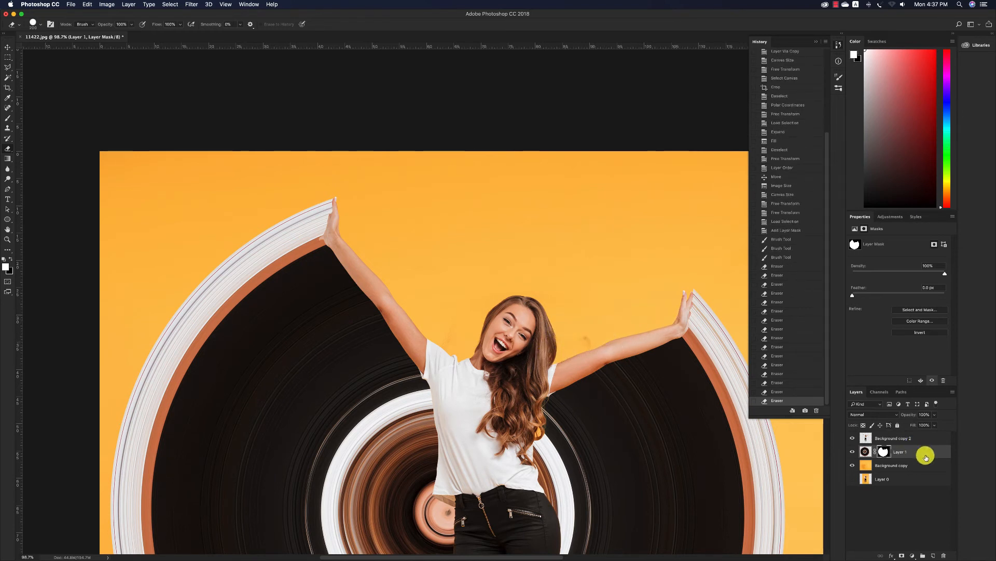
# Try to erase the smudge above the woman's lower raised arm on Background copy 2
pyautogui.click(888, 438)
pyautogui.click(593, 340)
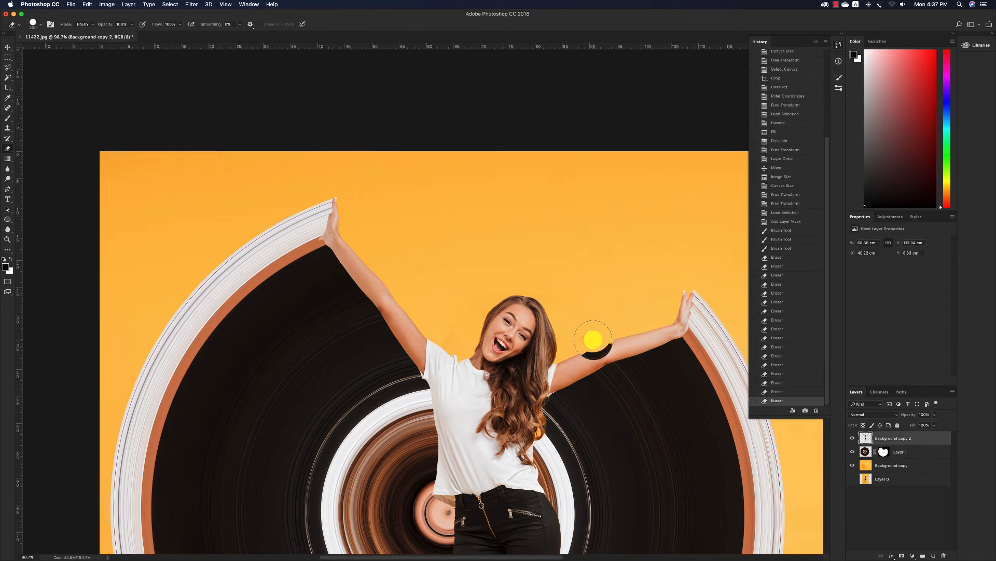
pyautogui.press('super+z')
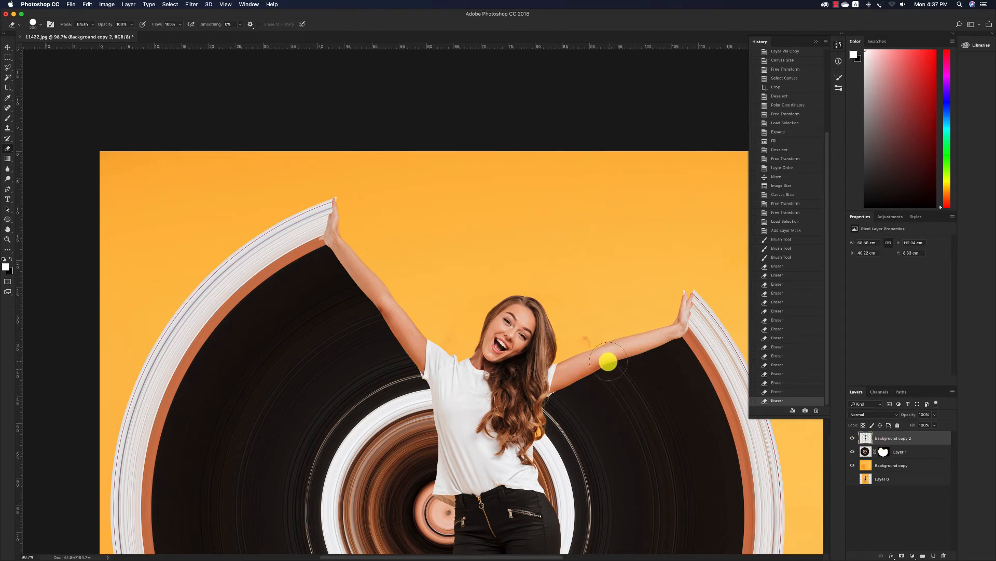
pyautogui.press('b')
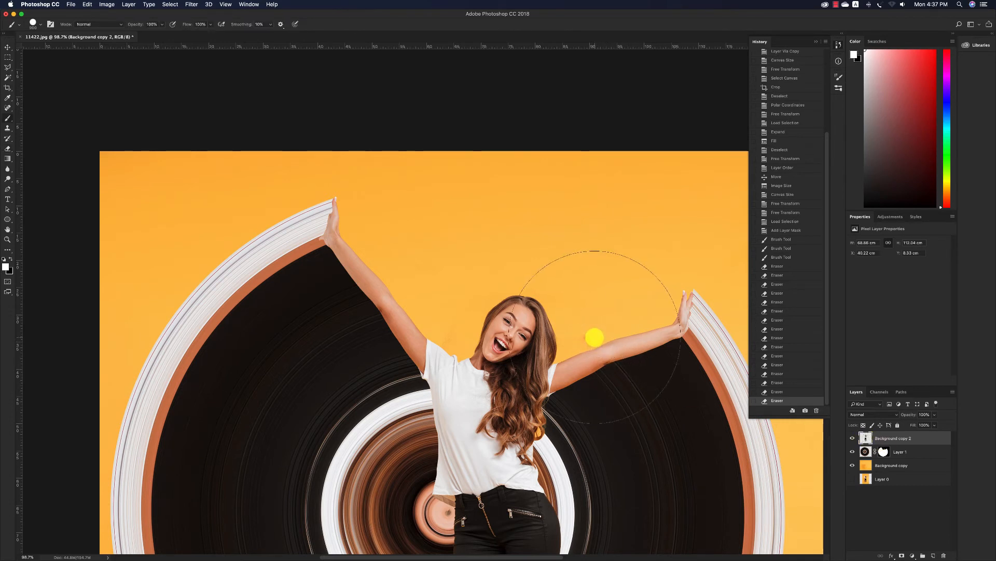
pyautogui.press('[')
pyautogui.press('[')
pyautogui.press('[')
pyautogui.press('e')
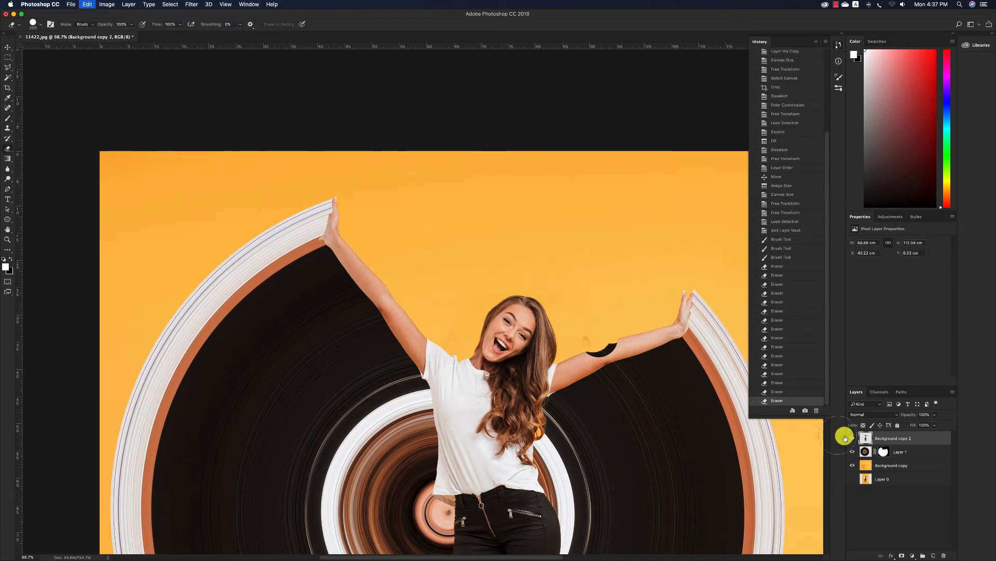
# Hide and show the Background copy layer to check whether it holds the smudge above the arm
pyautogui.click(853, 465)
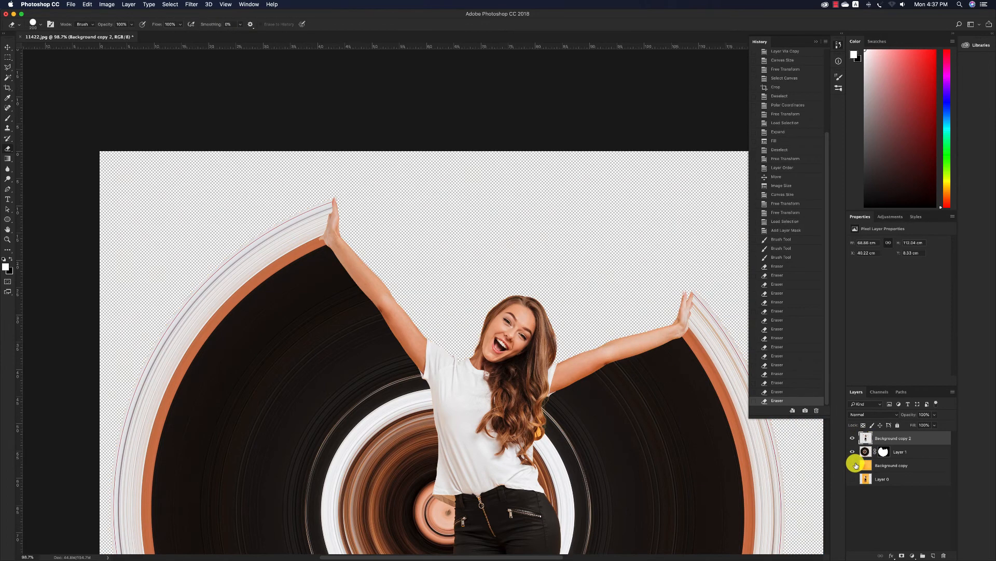
pyautogui.click(854, 465)
pyautogui.click(867, 465)
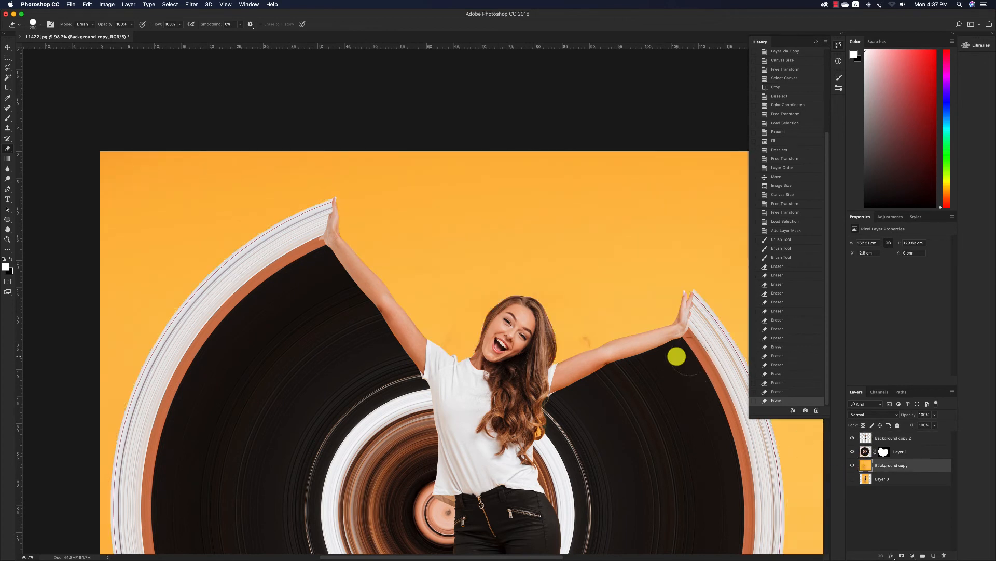
# Select the woman's layer, Background copy 2, from the canvas and undo its accidental move
pyautogui.press('z')
pyautogui.keyDown('alt'); pyautogui.click(675, 322); pyautogui.keyUp('alt')
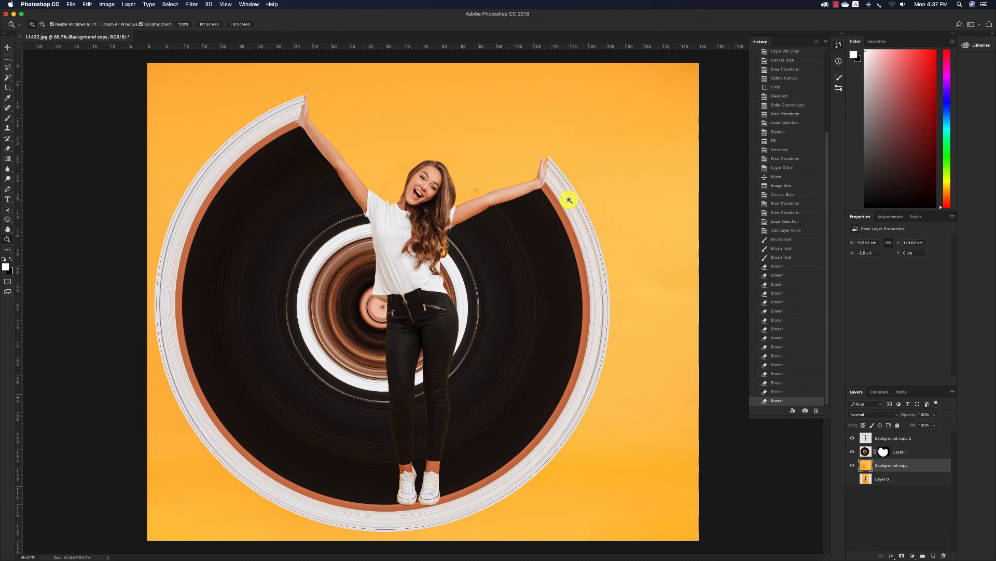
pyautogui.press('v')
pyautogui.click(436, 403)
pyautogui.moveTo(436, 403); pyautogui.dragTo(421, 373)
pyautogui.press('super+z')
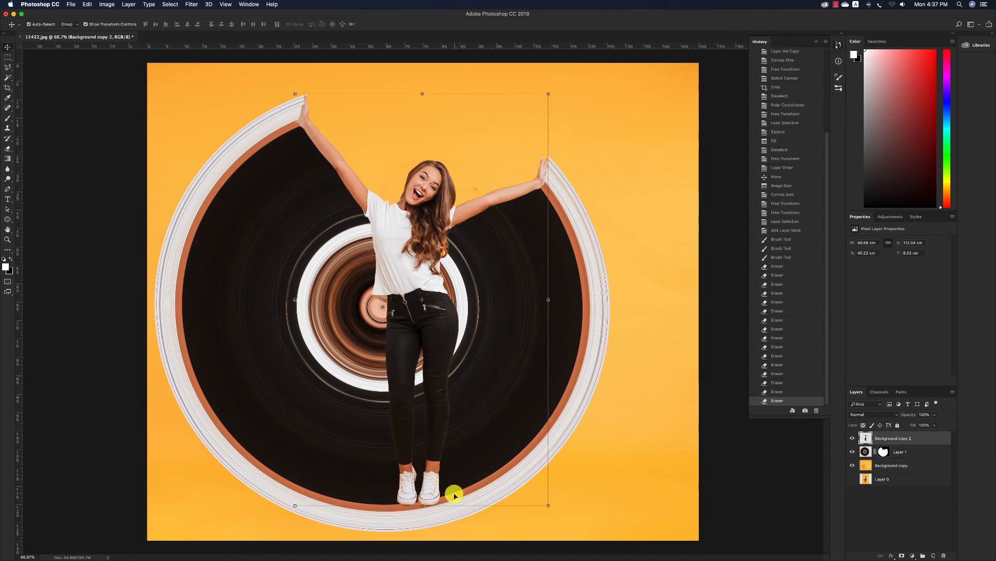
# Start a Pen path on the woman's left shoe at its inner edge and follow the sole to the outer side
pyautogui.press('z')
pyautogui.moveTo(417, 503); pyautogui.dragTo(451, 491)
pyautogui.press('p')
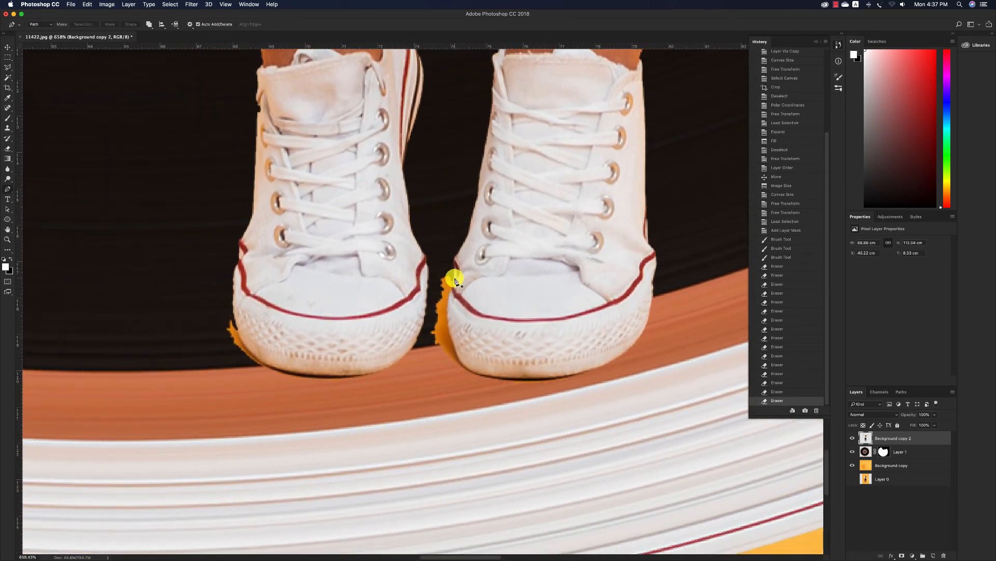
pyautogui.moveTo(449, 303); pyautogui.dragTo(448, 301)
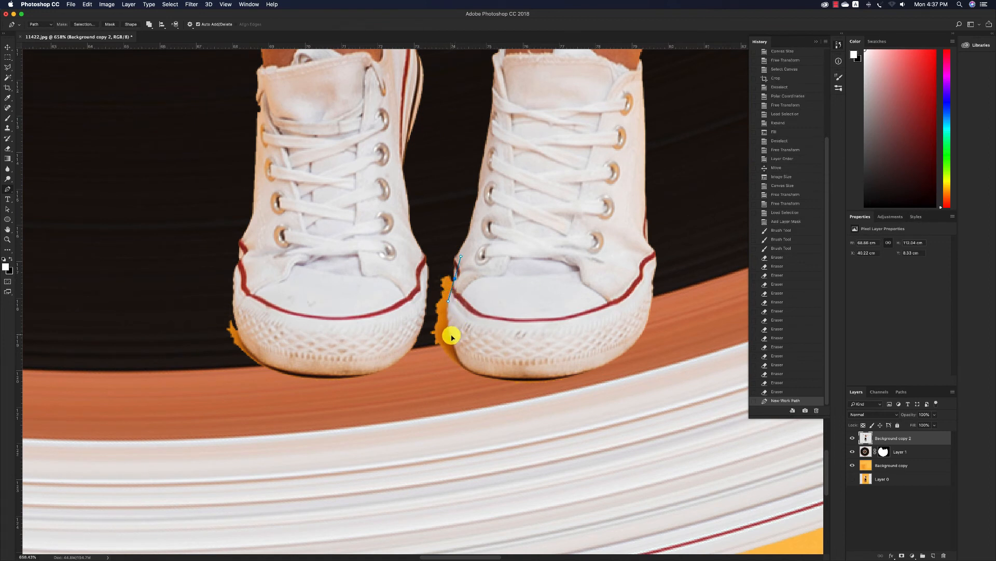
pyautogui.moveTo(452, 336); pyautogui.dragTo(495, 374)
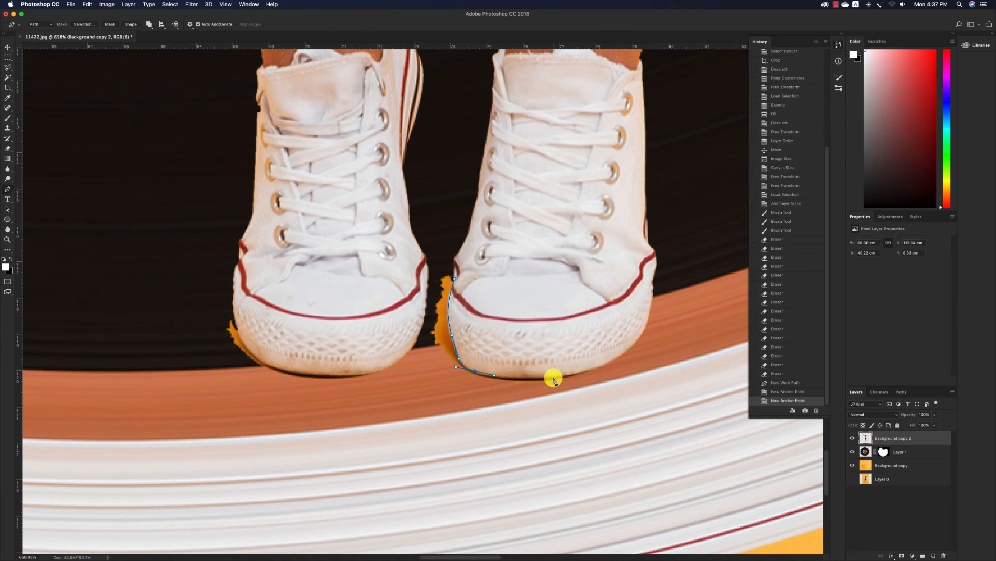
pyautogui.moveTo(554, 379); pyautogui.dragTo(634, 357)
pyautogui.click(626, 374)
# Continue the path back beneath both shoes and around the orange fringe to the outer edge of the other shoe
pyautogui.moveTo(610, 394); pyautogui.dragTo(586, 401)
pyautogui.moveTo(436, 406); pyautogui.dragTo(385, 408)
pyautogui.moveTo(353, 411); pyautogui.dragTo(305, 413)
pyautogui.moveTo(265, 419)
pyautogui.mouseDown()
pyautogui.moveTo(213, 404)
pyautogui.moveTo(214, 376)
pyautogui.mouseUp()
pyautogui.moveTo(199, 345); pyautogui.dragTo(203, 325)
pyautogui.click(203, 324)
pyautogui.click(212, 298)
pyautogui.click(234, 310)
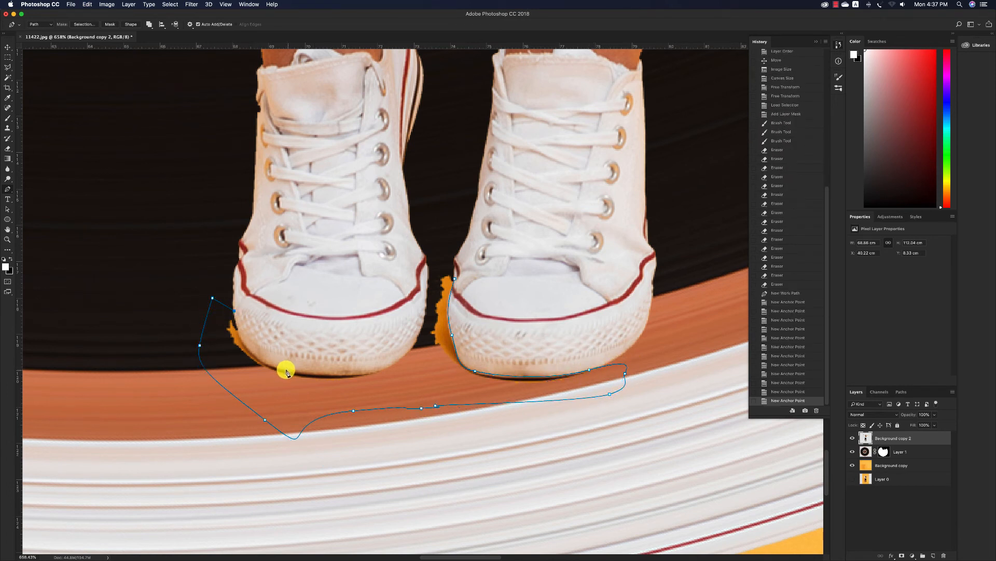
# Trace the path along the other shoe's sole and up into the gap between the shoes
pyautogui.moveTo(297, 370); pyautogui.dragTo(337, 374)
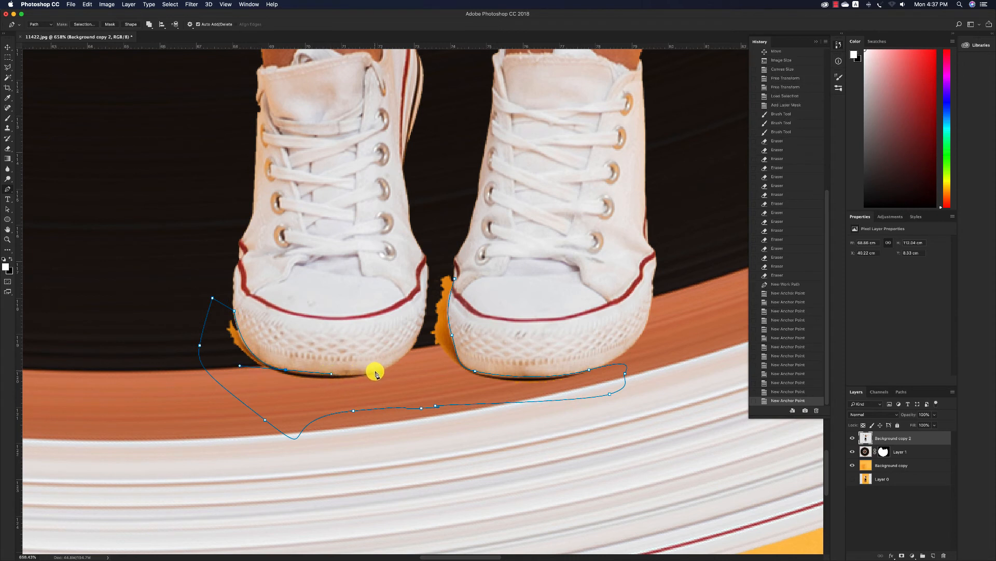
pyautogui.click(378, 370)
pyautogui.click(399, 367)
pyautogui.moveTo(418, 347); pyautogui.dragTo(423, 343)
pyautogui.click(431, 267)
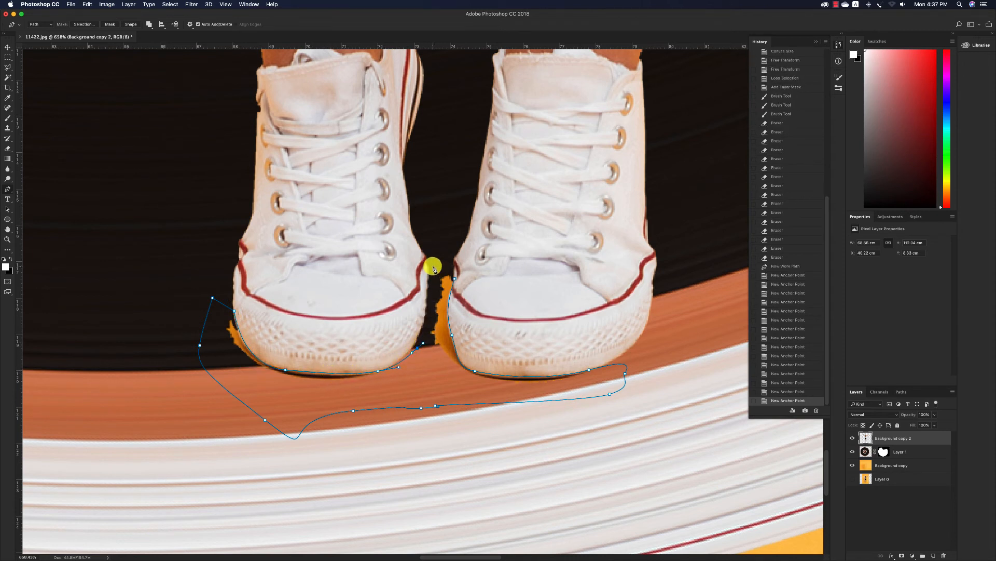
# Convert the path to a selection and delete the orange fringe around the shoes, clearing the selection
pyautogui.press('super+Return')
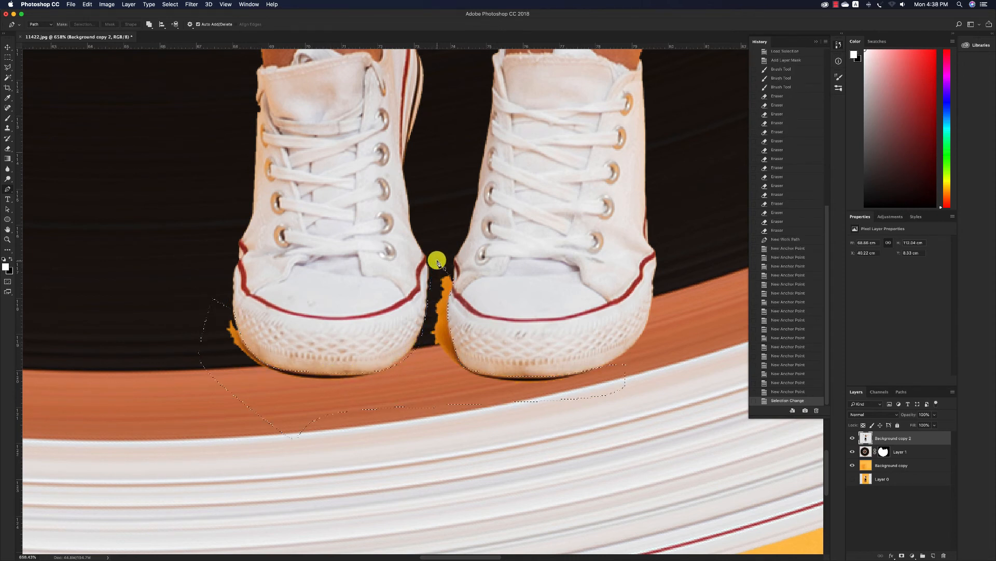
pyautogui.press('Delete')
pyautogui.press('super+d')
# Create a new layer above Background copy 2 and choose an 80 px Soft Round brush
pyautogui.press('z')
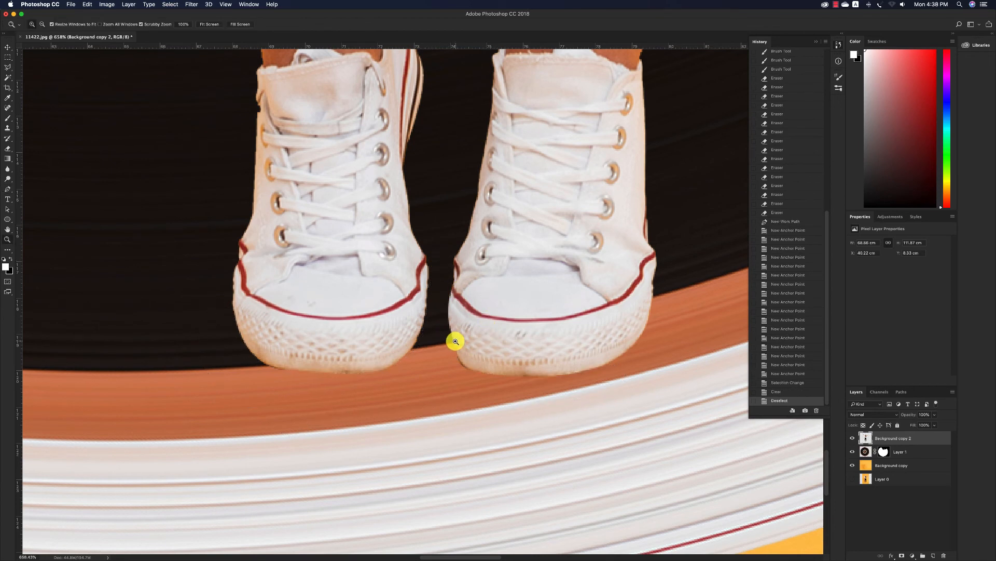
pyautogui.click(456, 340)
pyautogui.keyDown('alt'); pyautogui.click(455, 340); pyautogui.keyUp('alt')
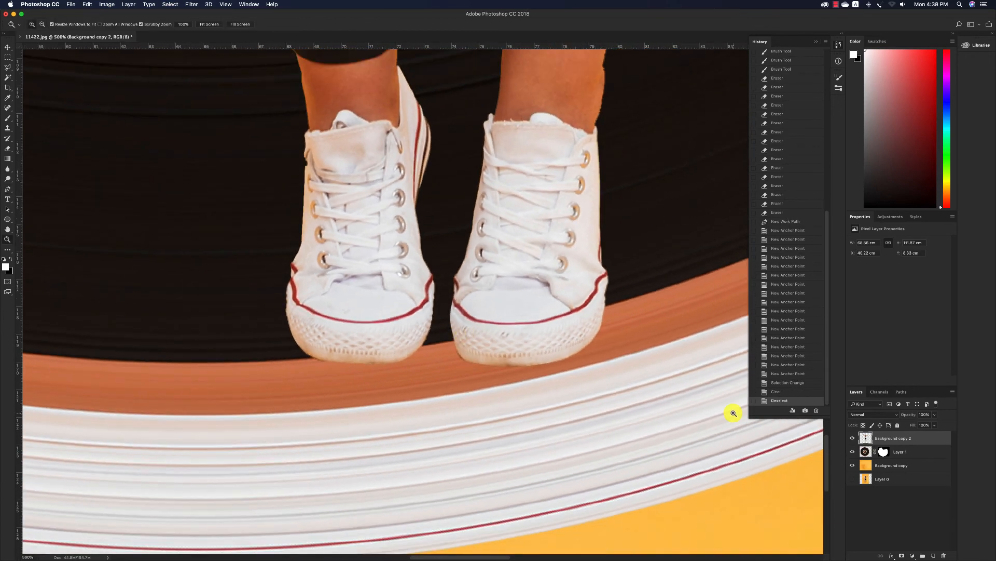
pyautogui.click(932, 556)
pyautogui.press('b')
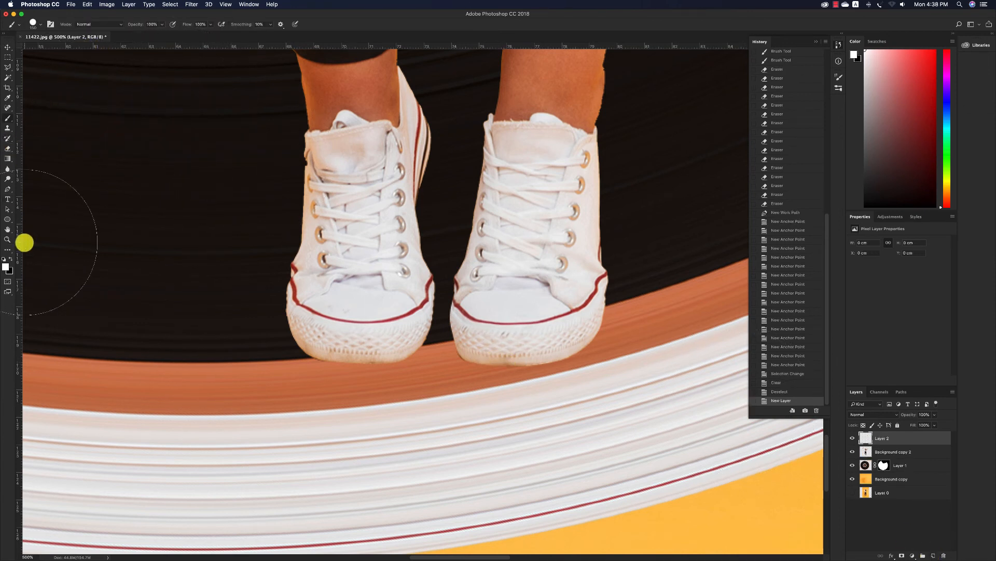
pyautogui.press('[')
pyautogui.press('[')
pyautogui.press('[')
pyautogui.press('[')
pyautogui.press('[')
pyautogui.press('[')
pyautogui.press('[')
pyautogui.press('[')
pyautogui.press('[')
pyautogui.hscroll(1, 489, 287)
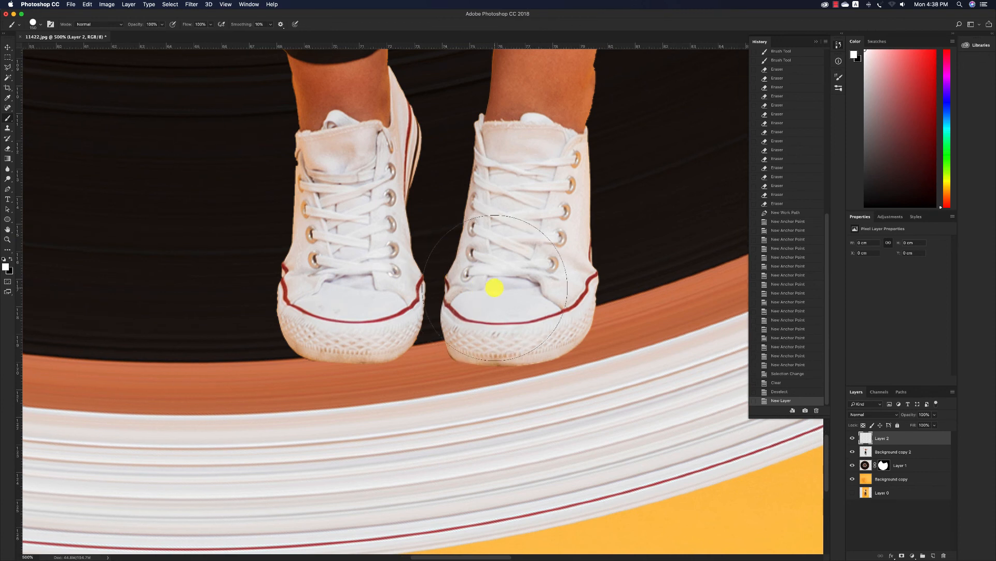
pyautogui.rightClick(511, 341)
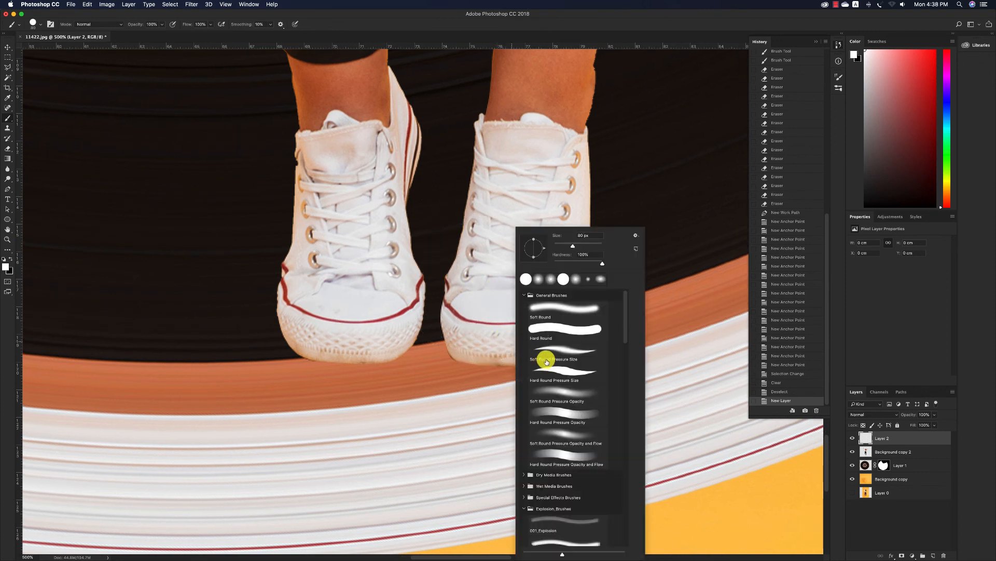
pyautogui.click(558, 312)
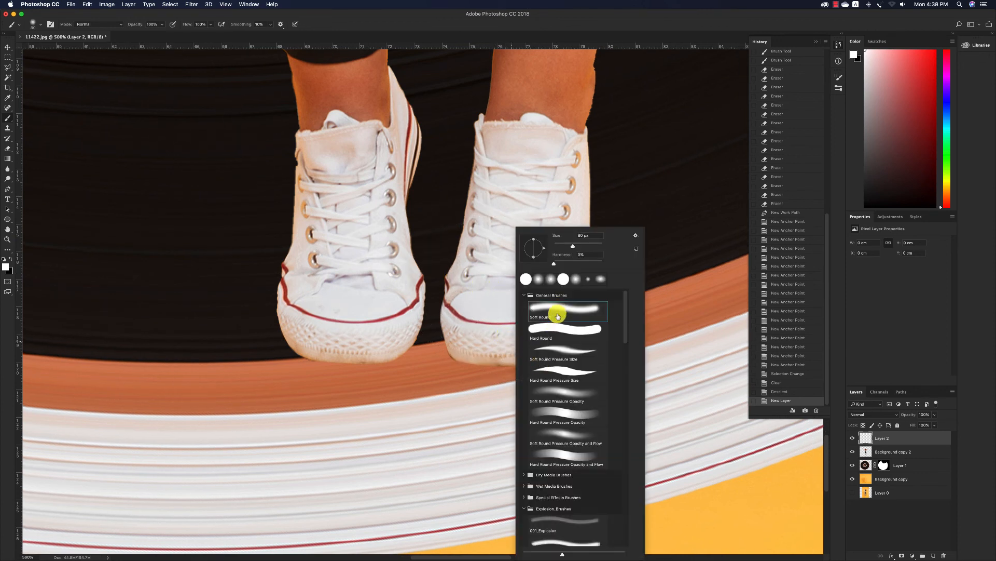
# Try single soft dabs in white and in black under the woman's left shoe, undoing each one
pyautogui.click(478, 373)
pyautogui.scroll(-1, 478, 373)
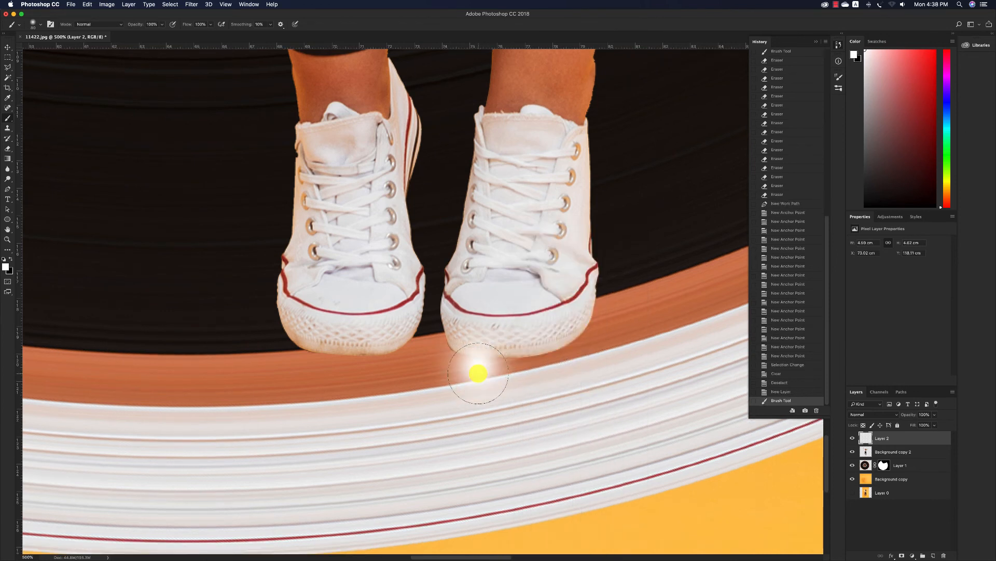
pyautogui.press('super+z')
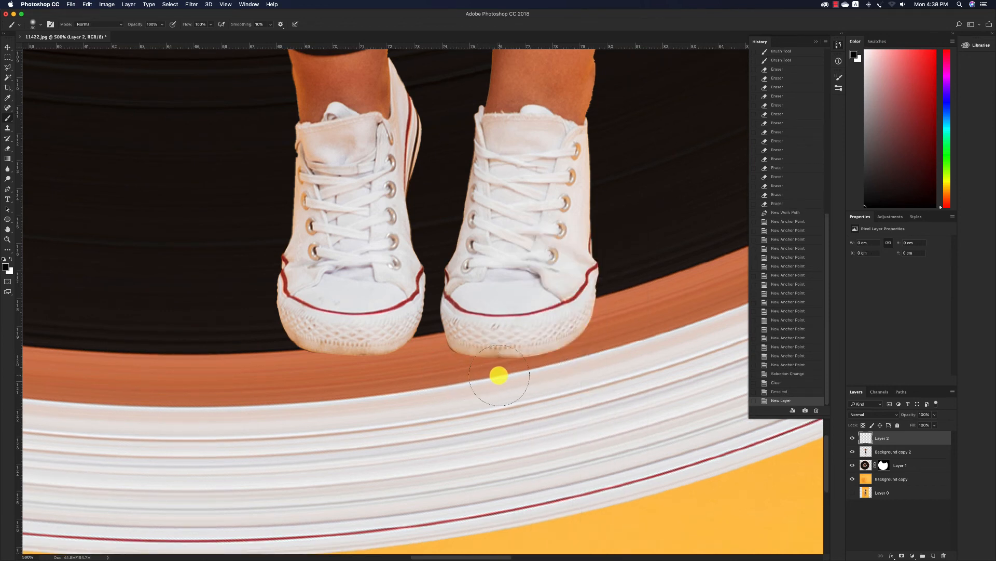
pyautogui.click(485, 368)
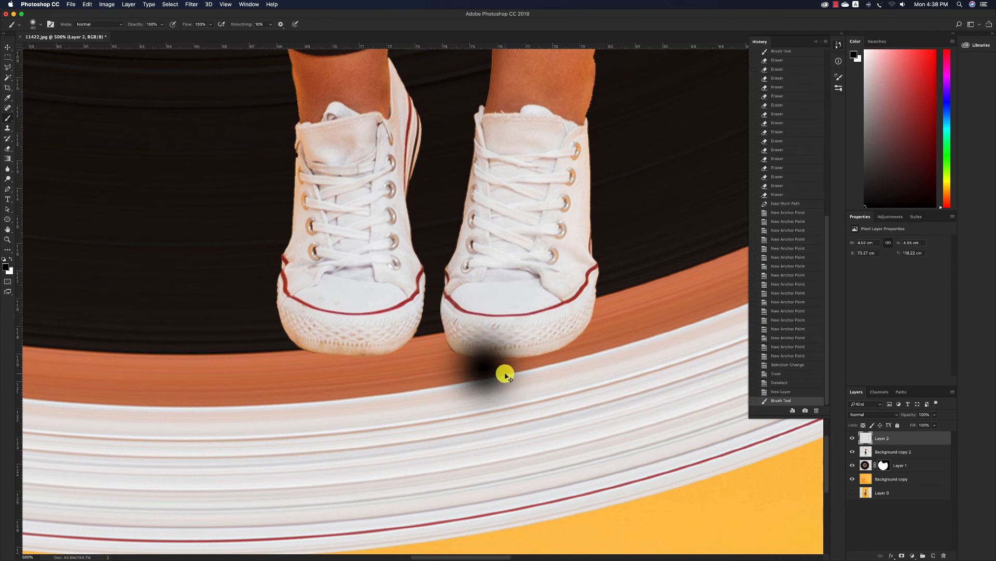
pyautogui.press('super+z')
# Paint soft black shadows under both shoes with the brush in Multiply mode at 54% opacity
pyautogui.hscroll(-5, 275, 124)
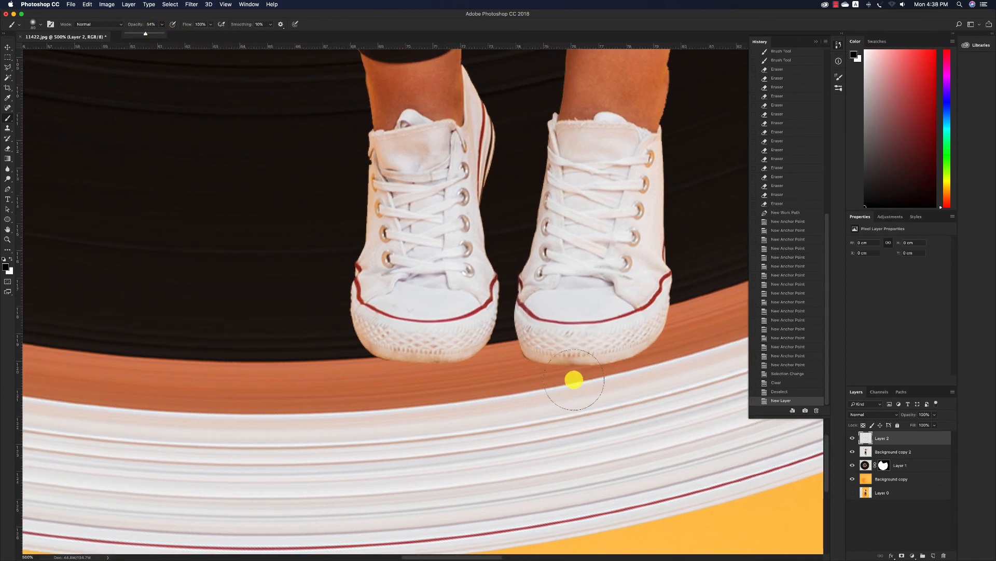
pyautogui.click(91, 24)
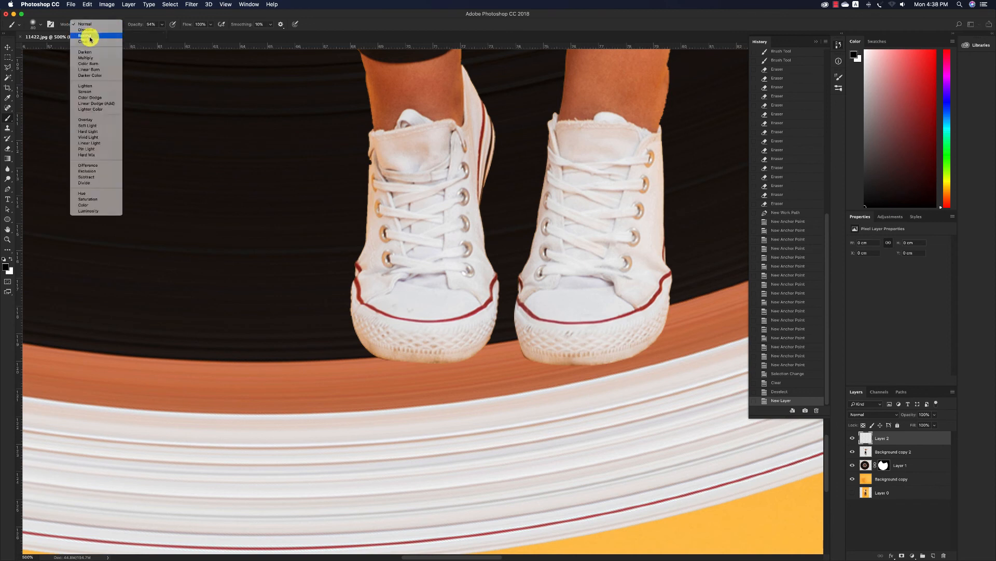
pyautogui.click(86, 58)
pyautogui.moveTo(568, 350)
pyautogui.mouseDown()
pyautogui.moveTo(540, 356)
pyautogui.moveTo(627, 361)
pyautogui.moveTo(549, 360)
pyautogui.moveTo(521, 380)
pyautogui.mouseUp()
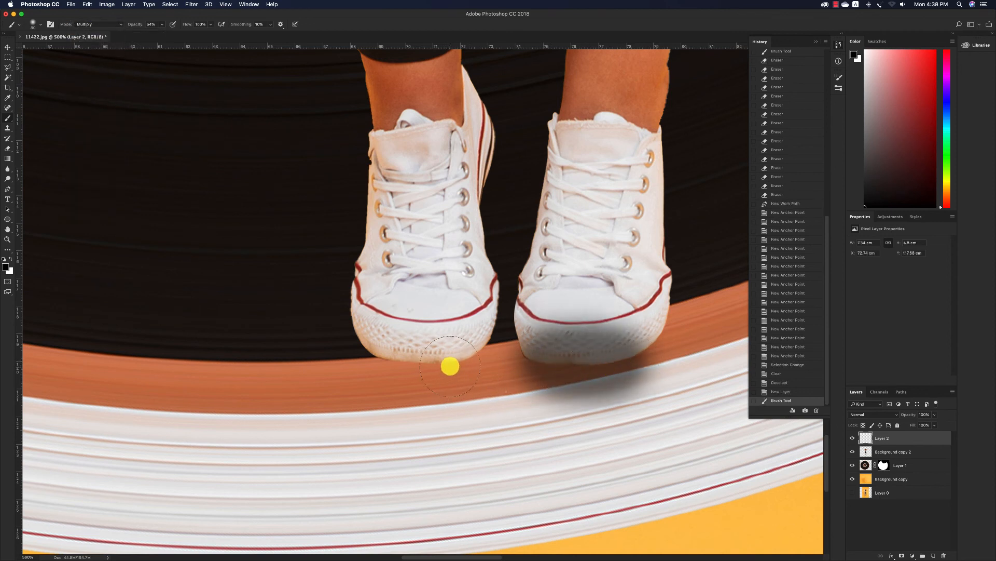
pyautogui.moveTo(431, 369)
pyautogui.mouseDown()
pyautogui.moveTo(392, 369)
pyautogui.moveTo(465, 370)
pyautogui.moveTo(410, 371)
pyautogui.mouseUp()
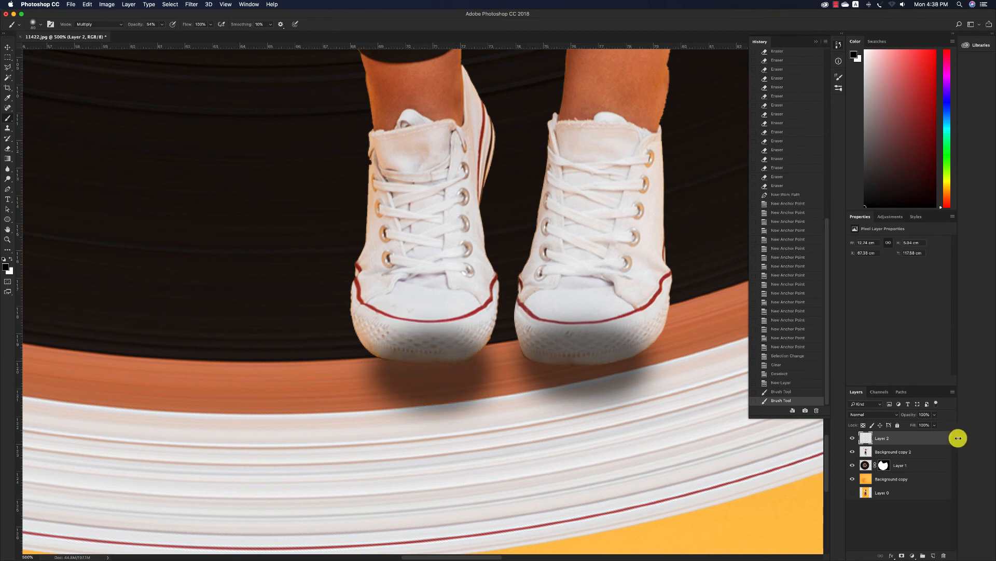
# Set the shadow layer, Layer 2, to Multiply at 59% opacity and place it below Background copy 2
pyautogui.click(882, 415)
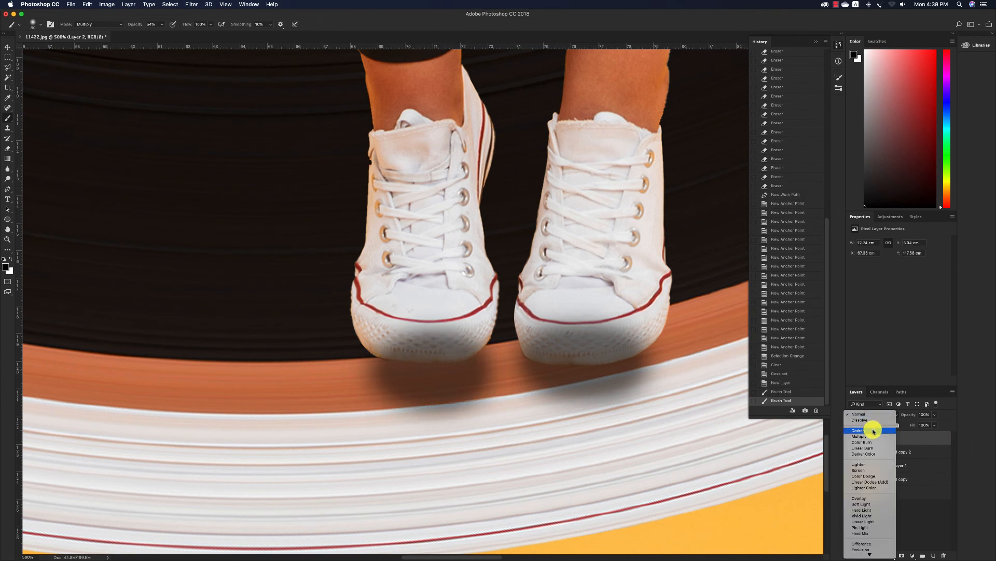
pyautogui.click(876, 436)
pyautogui.moveTo(881, 445); pyautogui.dragTo(884, 459)
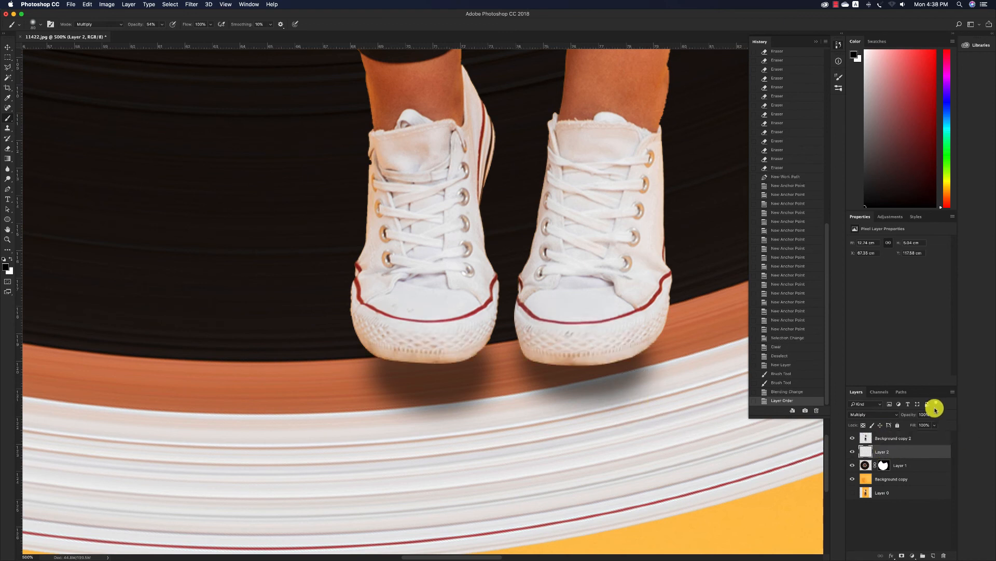
pyautogui.moveTo(926, 423); pyautogui.dragTo(920, 425)
pyautogui.click(11, 49)
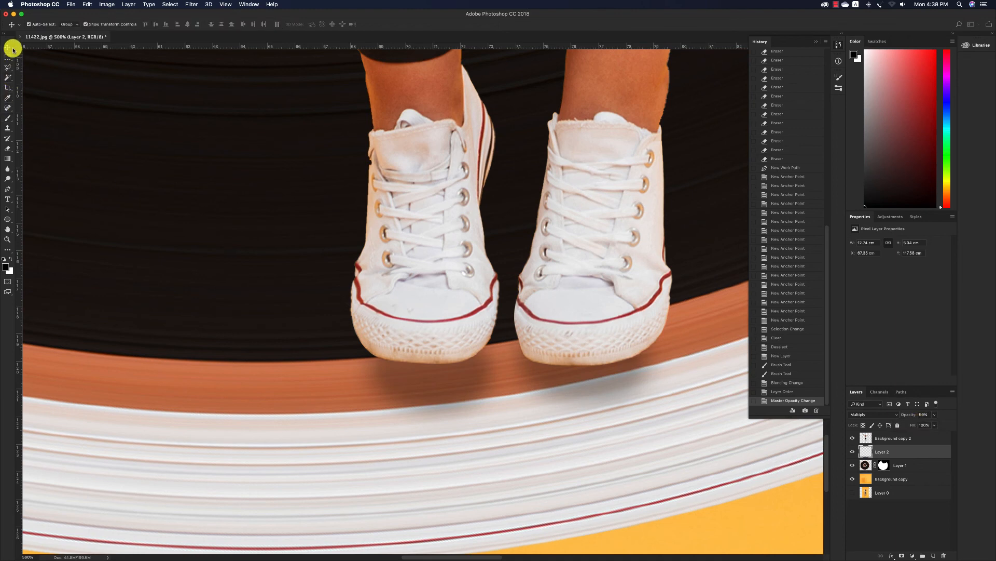
# Fill the smudged area between the woman's hair and raised arm on Background copy with Content-Aware at 100% opacity, and deselect
pyautogui.press('z')
pyautogui.keyDown('alt'); pyautogui.click(457, 302); pyautogui.keyUp('alt')
pyautogui.keyDown('alt'); pyautogui.click(457, 302); pyautogui.keyUp('alt')
pyautogui.keyDown('alt'); pyautogui.click(457, 303); pyautogui.keyUp('alt')
pyautogui.keyDown('alt'); pyautogui.click(457, 302); pyautogui.keyUp('alt')
pyautogui.keyDown('alt'); pyautogui.click(457, 301); pyautogui.keyUp('alt')
pyautogui.keyDown('alt'); pyautogui.click(458, 302); pyautogui.keyUp('alt')
pyautogui.keyDown('alt'); pyautogui.click(458, 301); pyautogui.keyUp('alt')
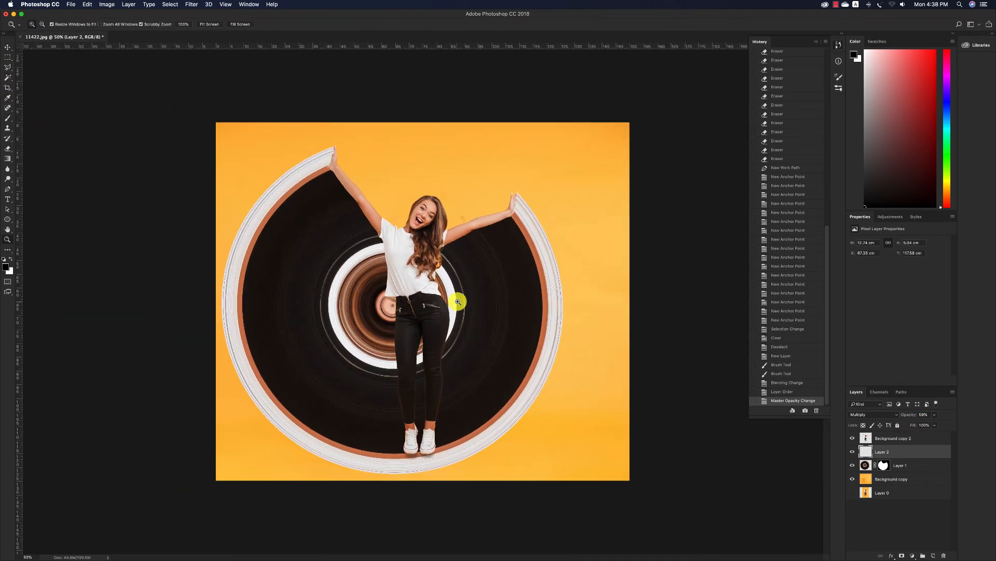
pyautogui.press('v')
pyautogui.click(578, 236)
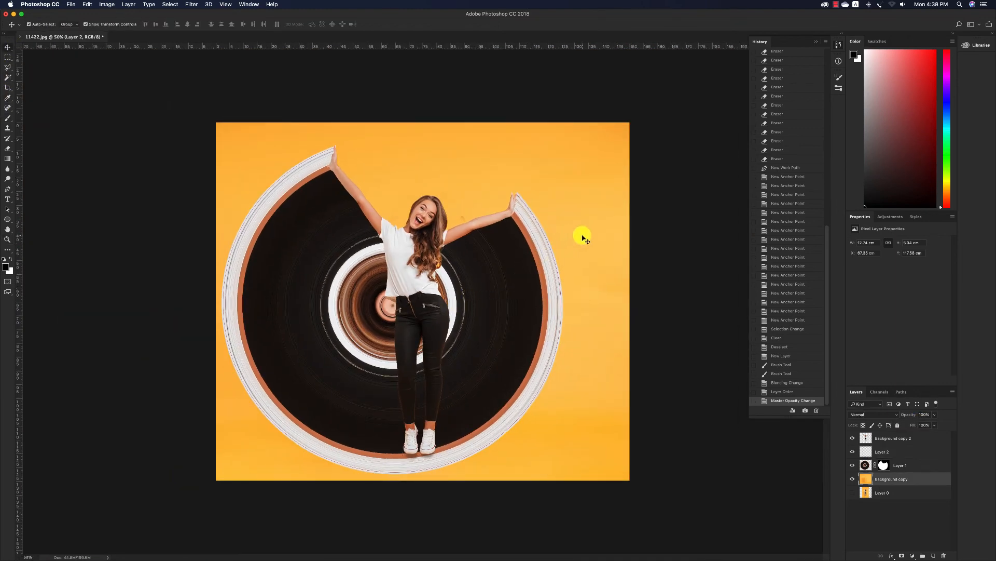
pyautogui.press('m')
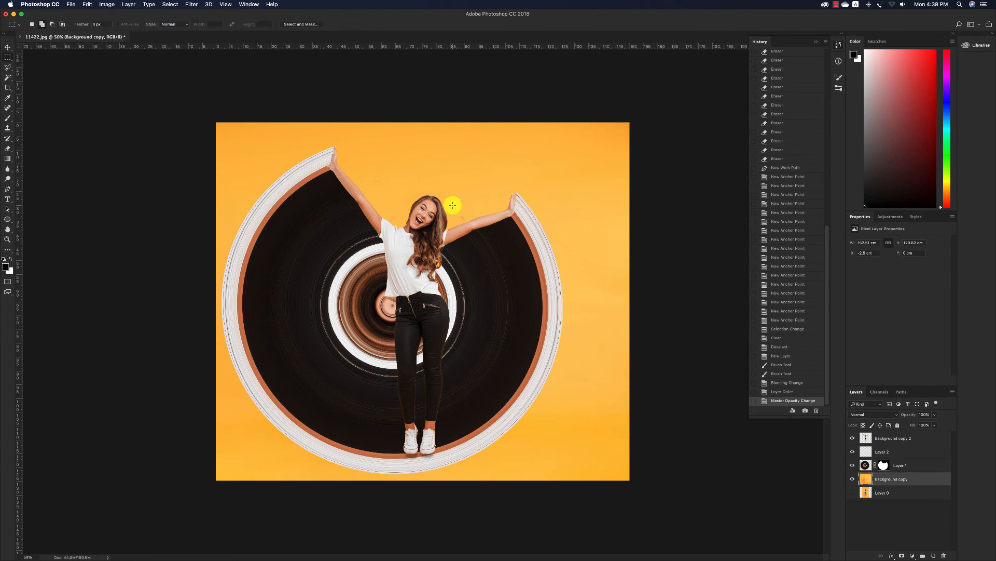
pyautogui.moveTo(453, 205); pyautogui.dragTo(481, 228)
pyautogui.rightClick(478, 223)
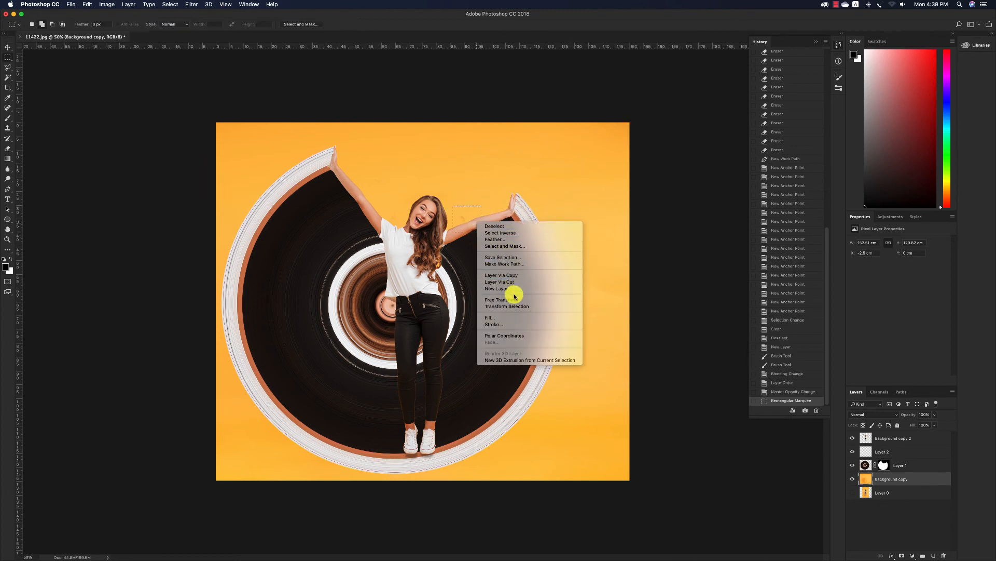
pyautogui.click(514, 317)
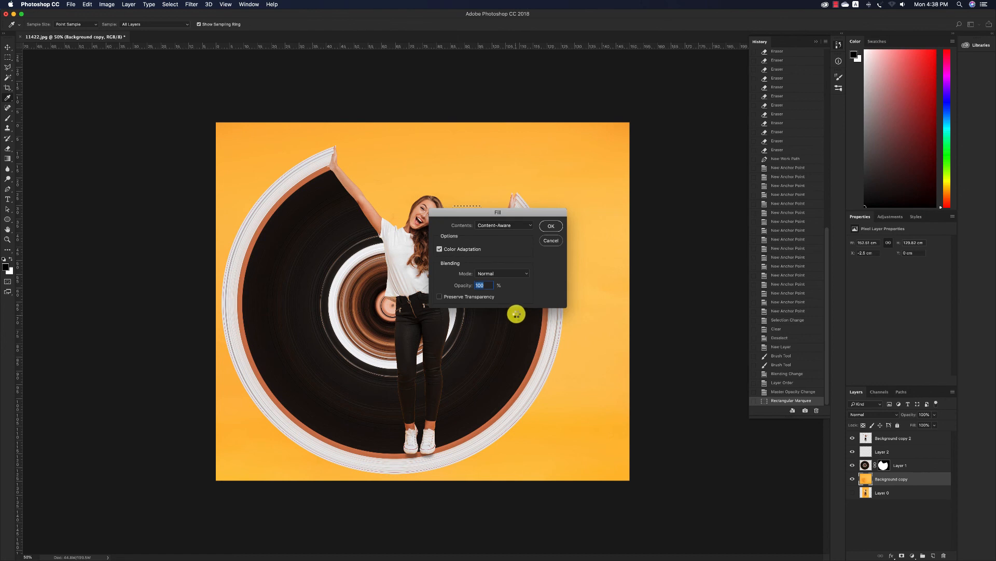
pyautogui.press('Return')
pyautogui.hotkey('ctrl', 'd')
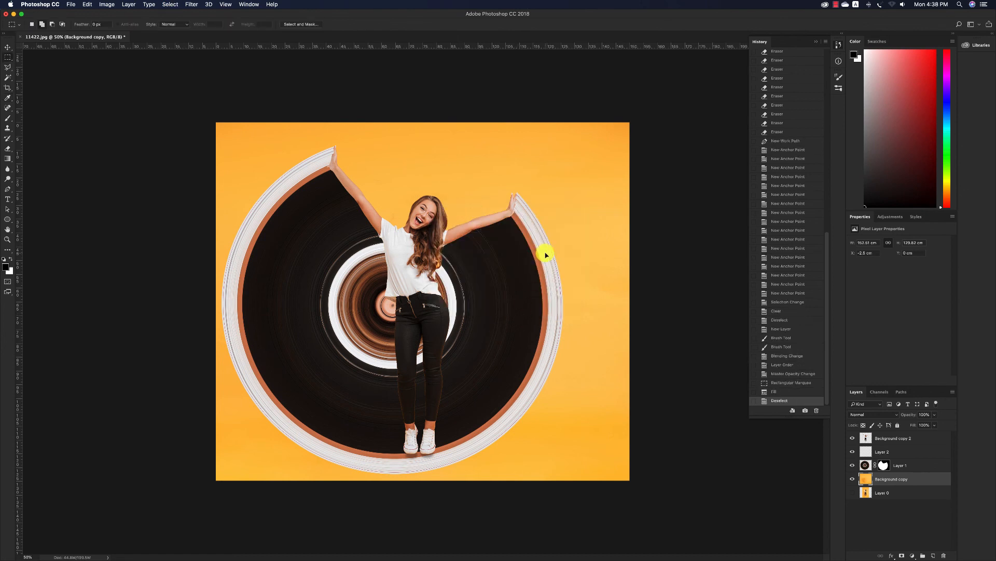
# Scale the woman's layer, Background copy 2, up slightly so her hands reach just past the ends of the stretched ring
pyautogui.press('v')
pyautogui.click(668, 234)
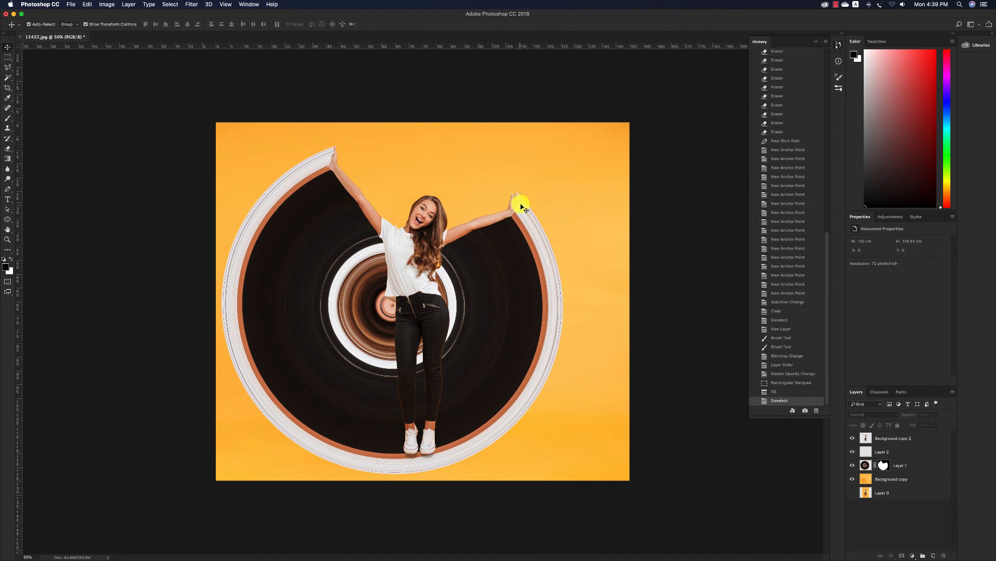
pyautogui.press('z')
pyautogui.moveTo(530, 212); pyautogui.dragTo(538, 221)
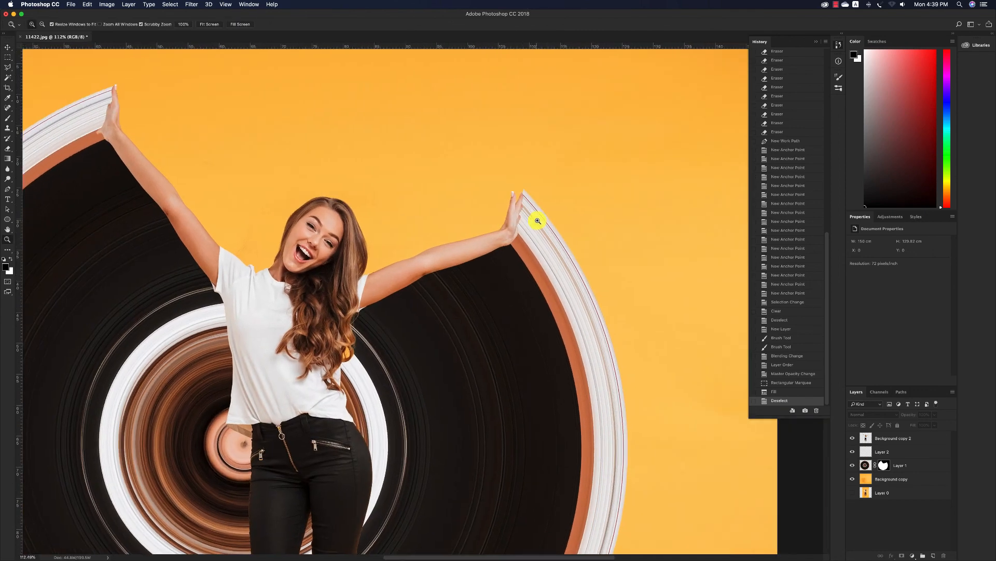
pyautogui.press('v')
pyautogui.click(510, 222)
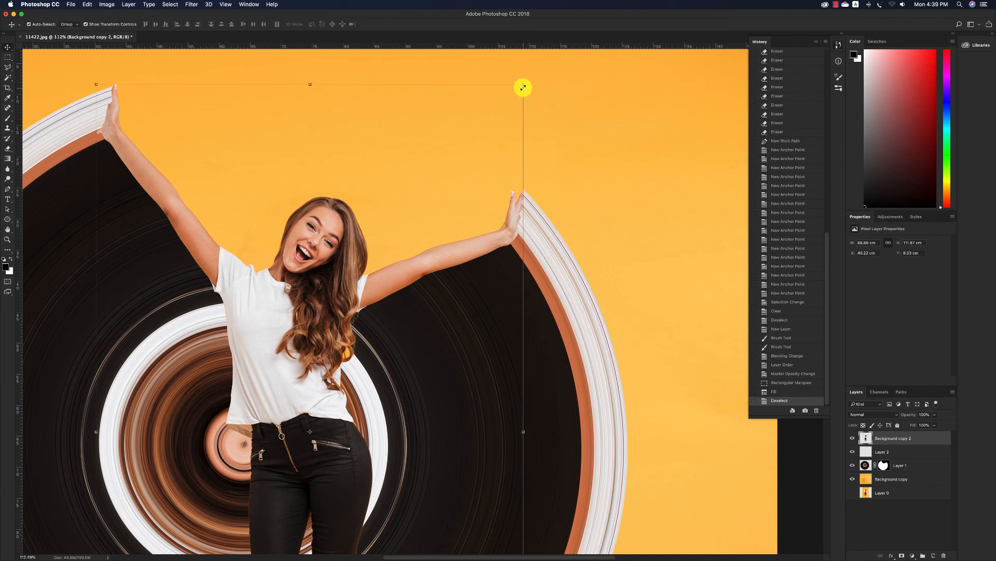
pyautogui.moveTo(522, 85); pyautogui.dragTo(524, 80)
pyautogui.press('Return')
pyautogui.click(583, 186)
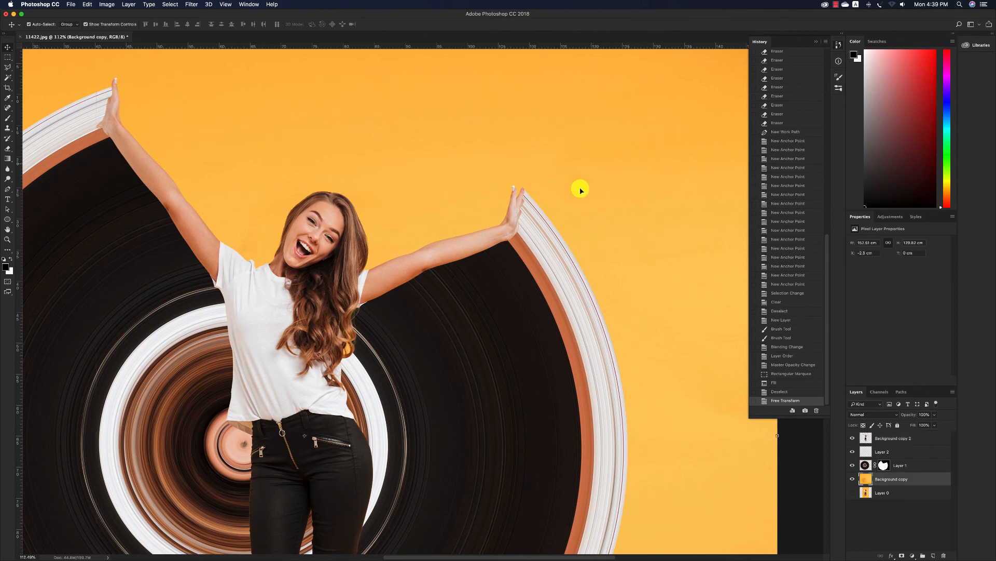
# Examine the whole composition at several magnifications, checking the woman, the circular stretch and the edges of the orange background
pyautogui.press('z')
pyautogui.moveTo(476, 249); pyautogui.dragTo(451, 265)
pyautogui.scroll(-4, 451, 265)
pyautogui.hscroll(-3, 454, 262)
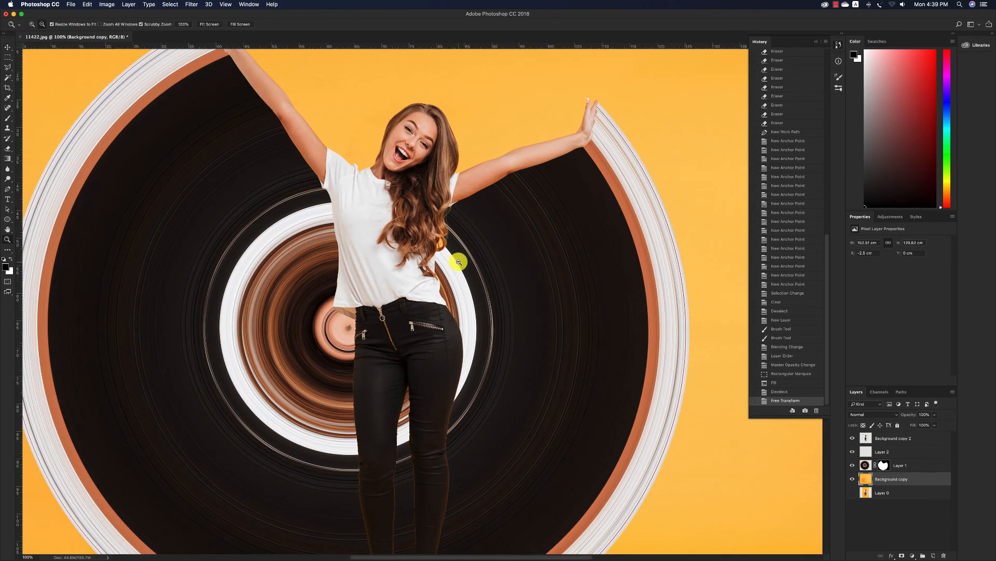
pyautogui.keyDown('alt'); pyautogui.click(459, 262); pyautogui.keyUp('alt')
pyautogui.keyDown('alt'); pyautogui.click(463, 259); pyautogui.keyUp('alt')
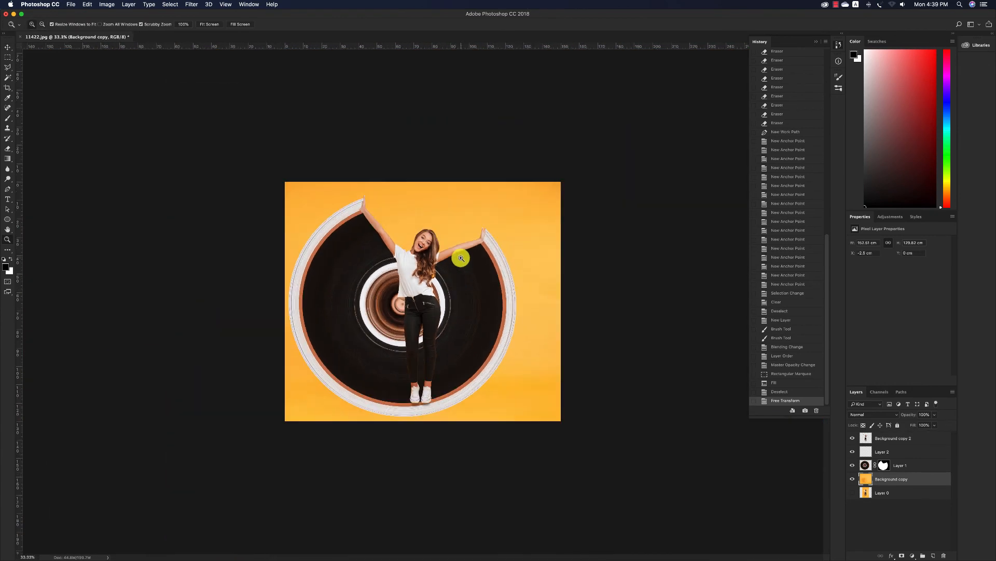
pyautogui.keyDown('alt'); pyautogui.click(463, 258); pyautogui.keyUp('alt')
pyautogui.press('v')
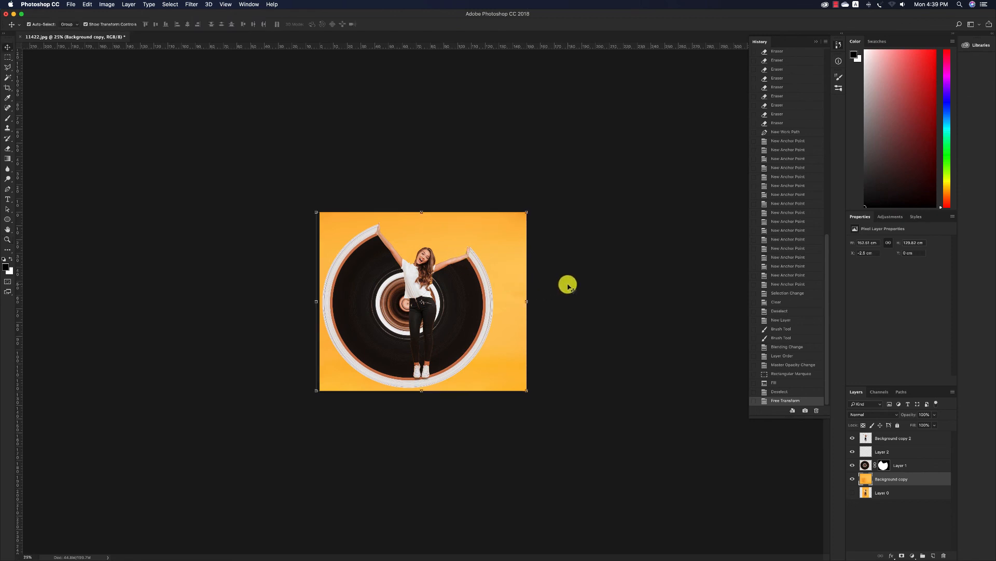
pyautogui.click(562, 286)
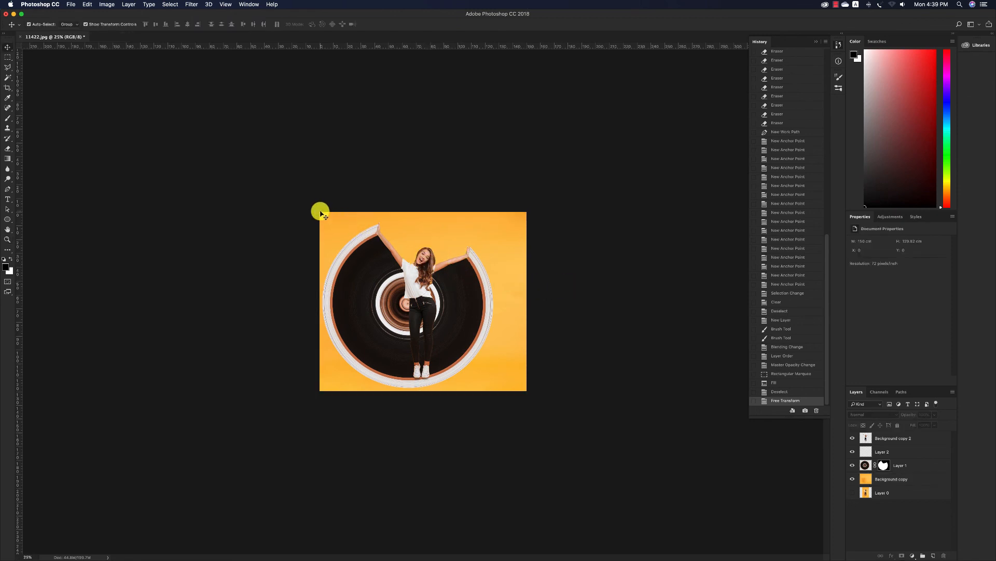
pyautogui.press('z')
pyautogui.moveTo(322, 211); pyautogui.dragTo(349, 232)
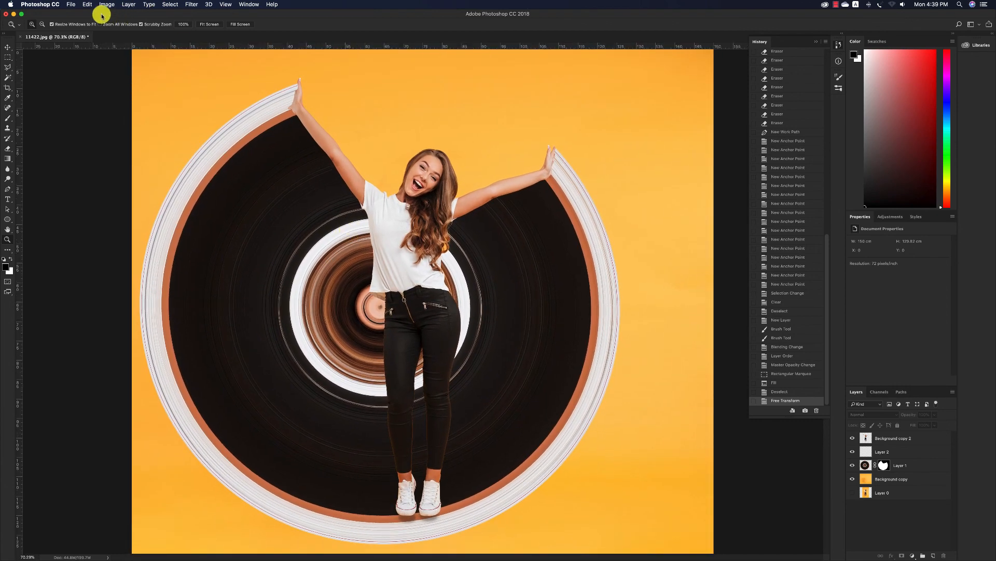
# Save the layered image as the TIFF file girl.tif with LZW compression and RLE layer compression
pyautogui.click(71, 4)
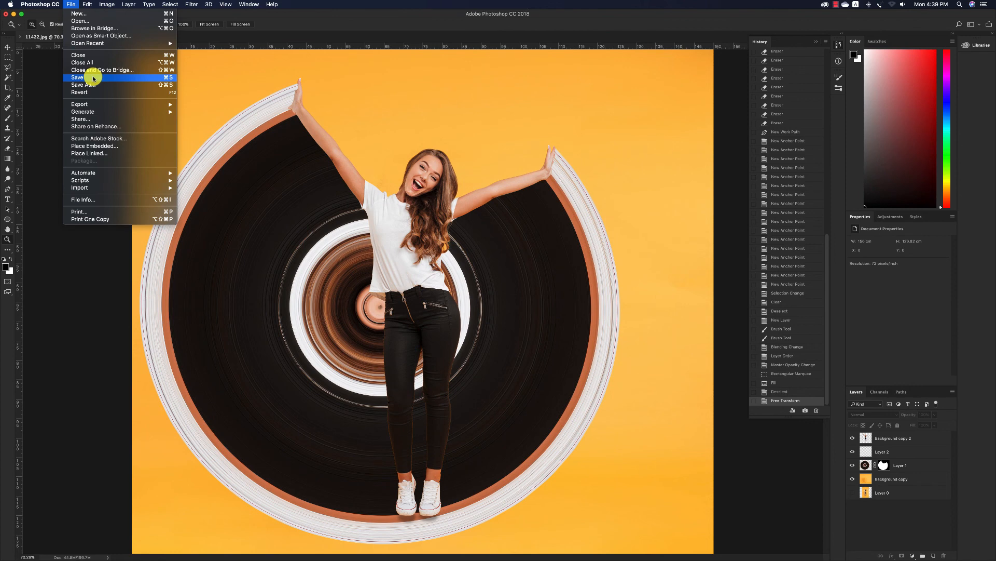
pyautogui.click(92, 78)
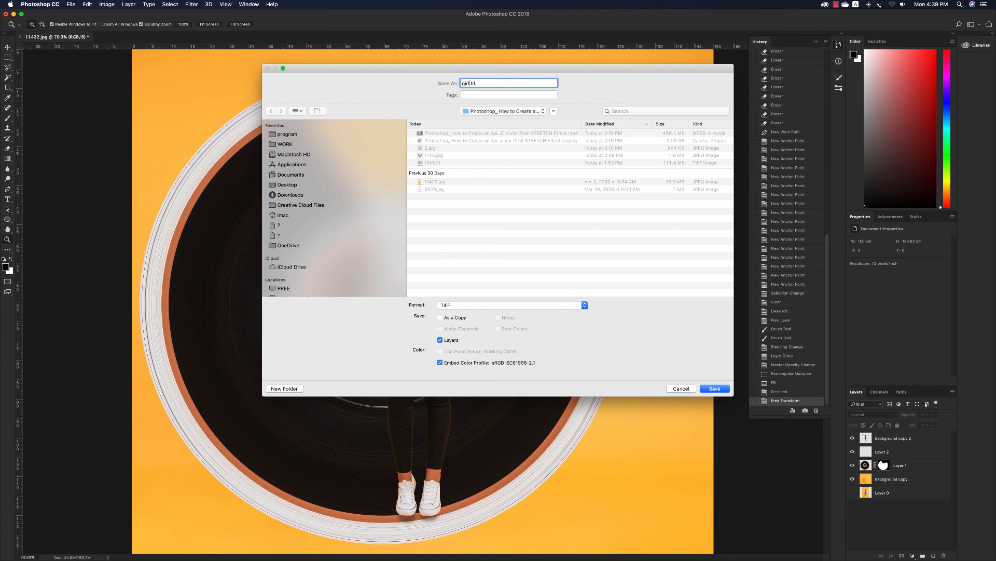
pyautogui.press('Return')
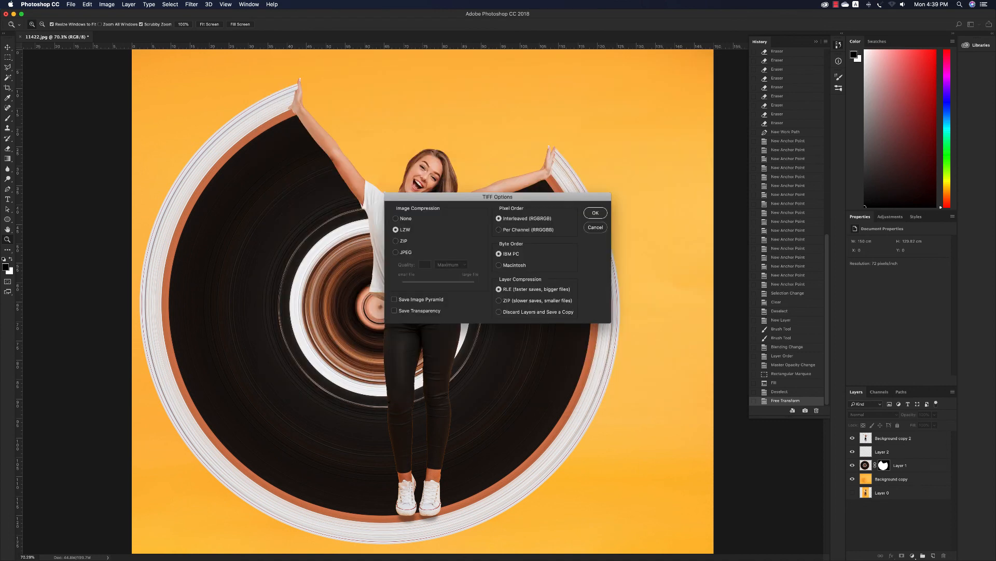
pyautogui.click(599, 212)
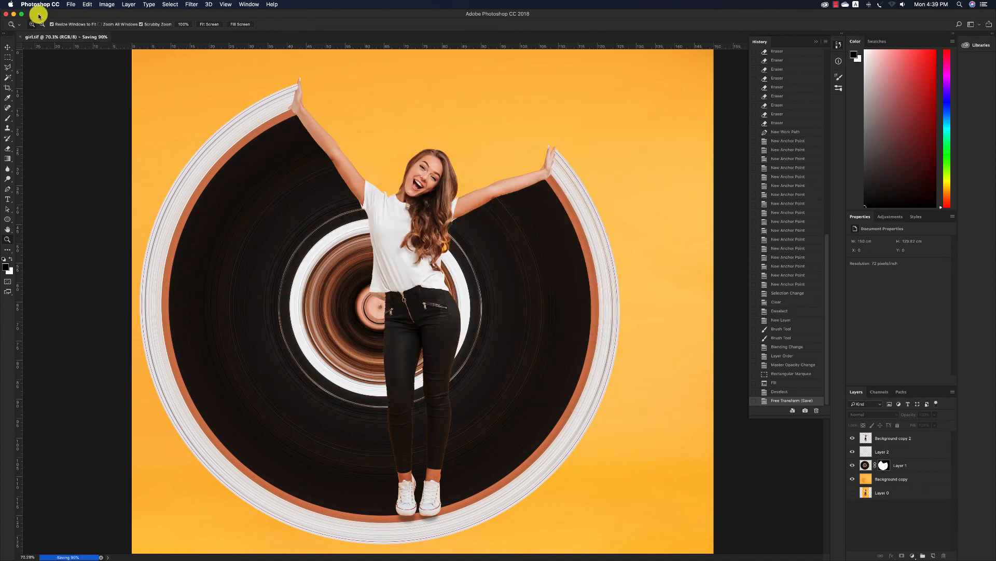
pyautogui.click(70, 5)
pyautogui.click(718, 7)
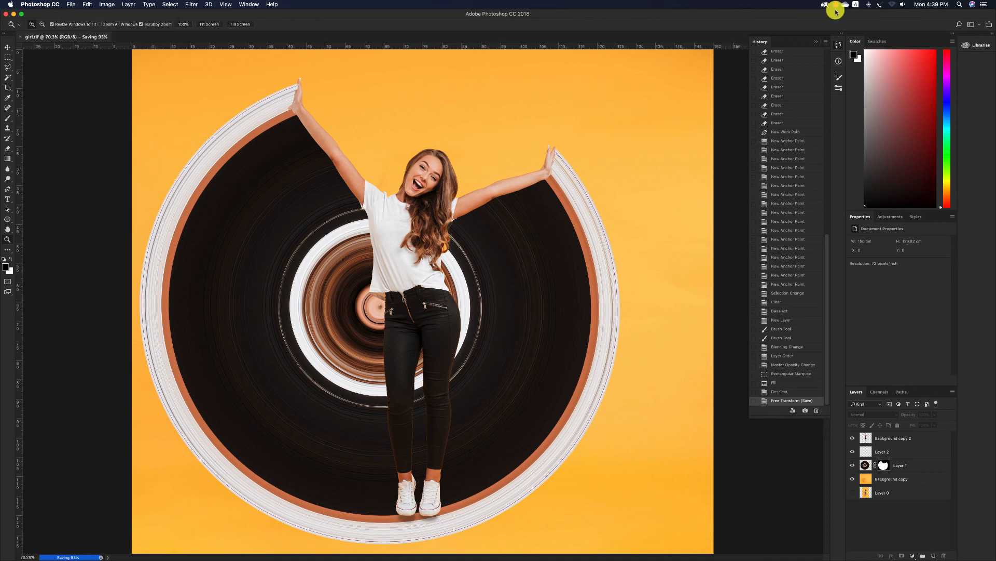